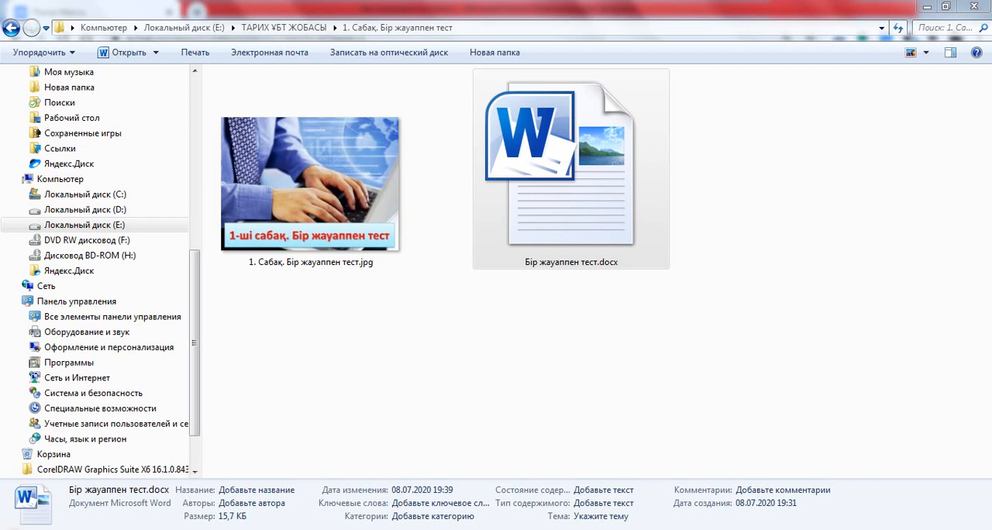
Move the MyTestEditor shortcut to an empty area of the desktop and launch the test editor.
key(super)
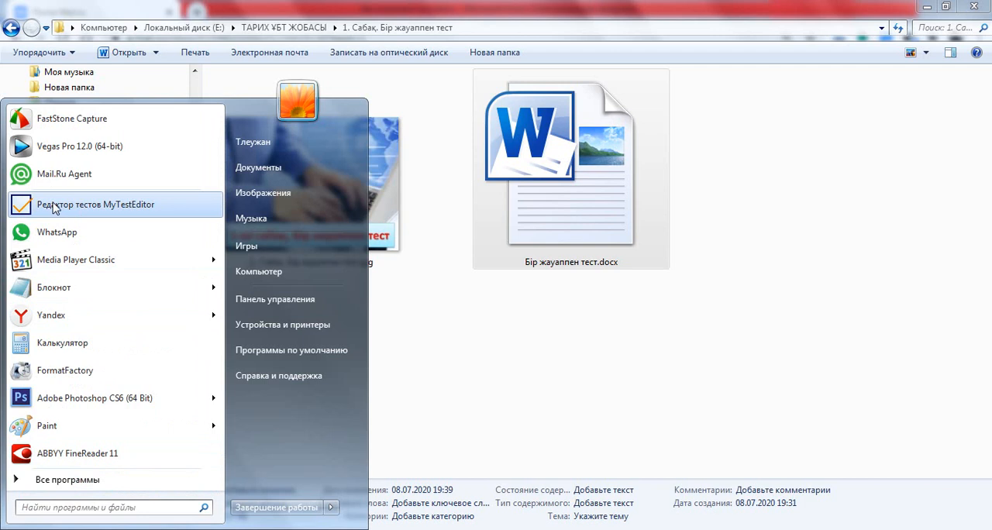
click(990, 529)
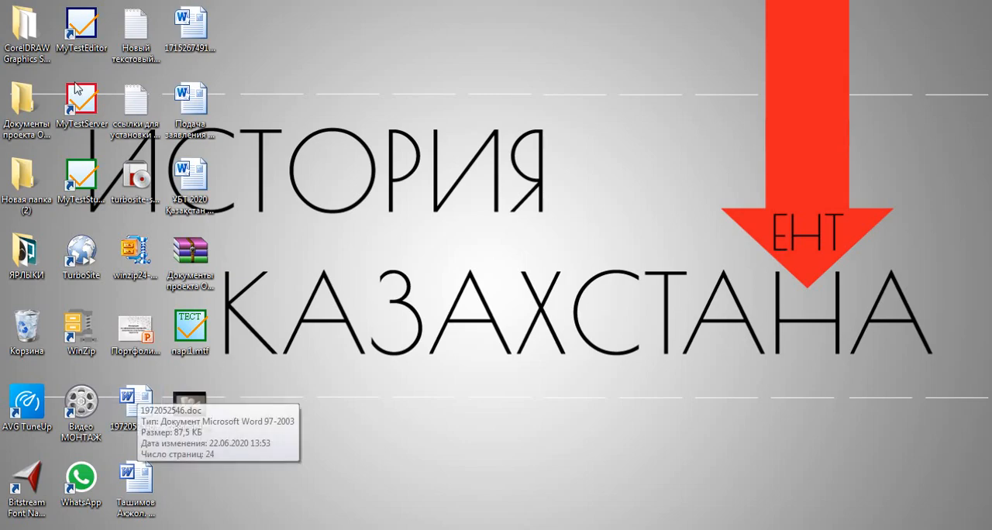
drag(80, 25, 519, 55)
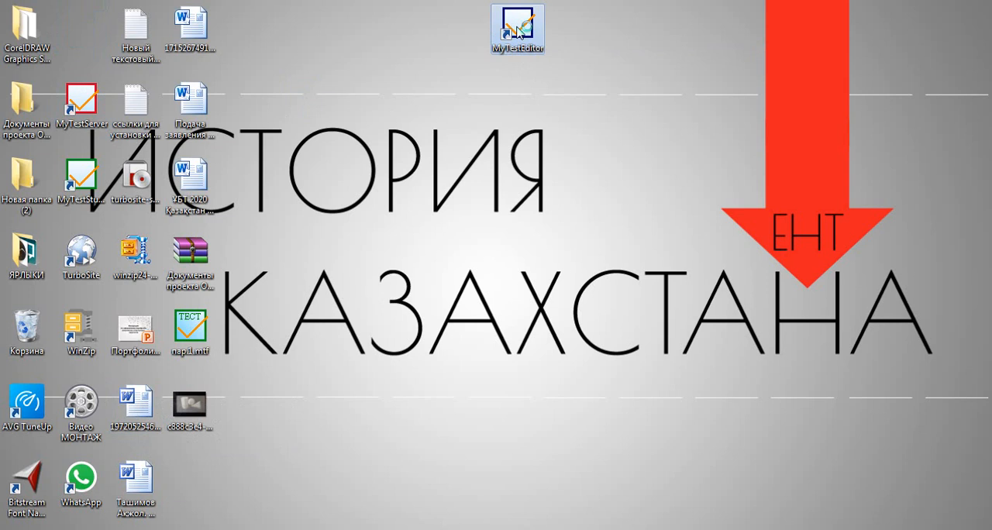
double_click(517, 31)
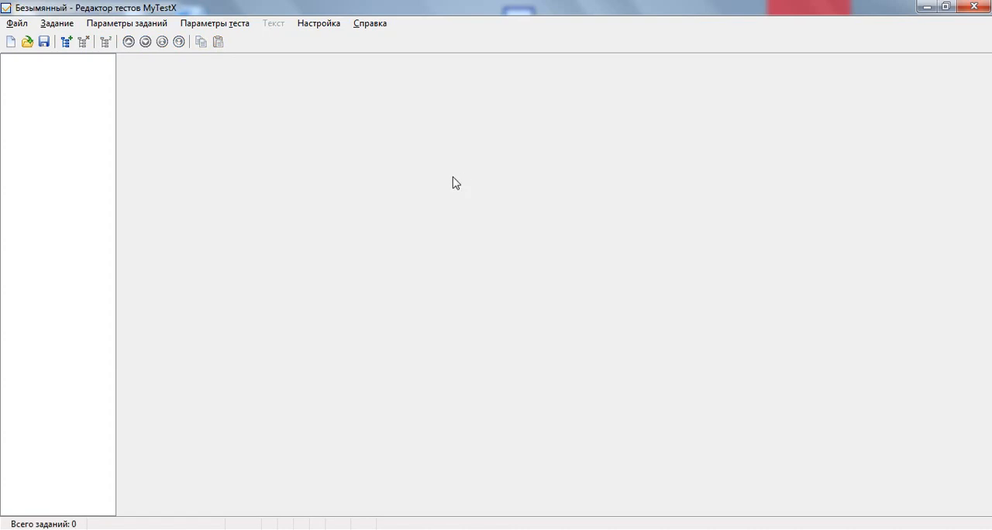
Set the editor's default font to Times New Roman, regular, size 16.
click(317, 26)
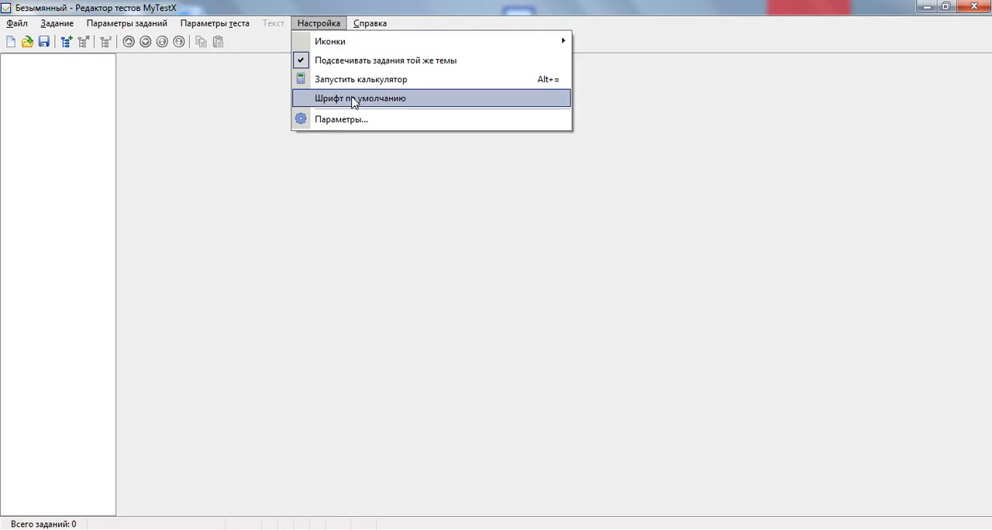
click(353, 101)
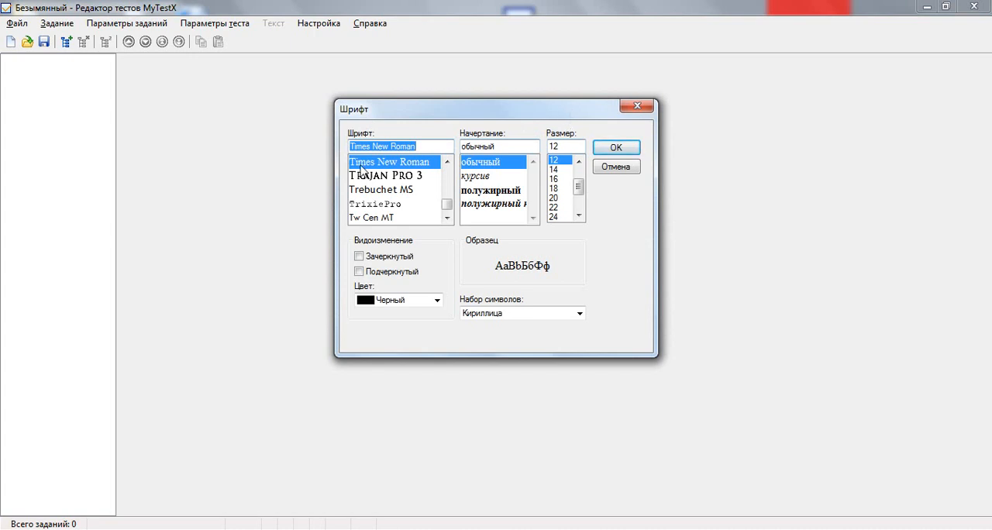
click(555, 180)
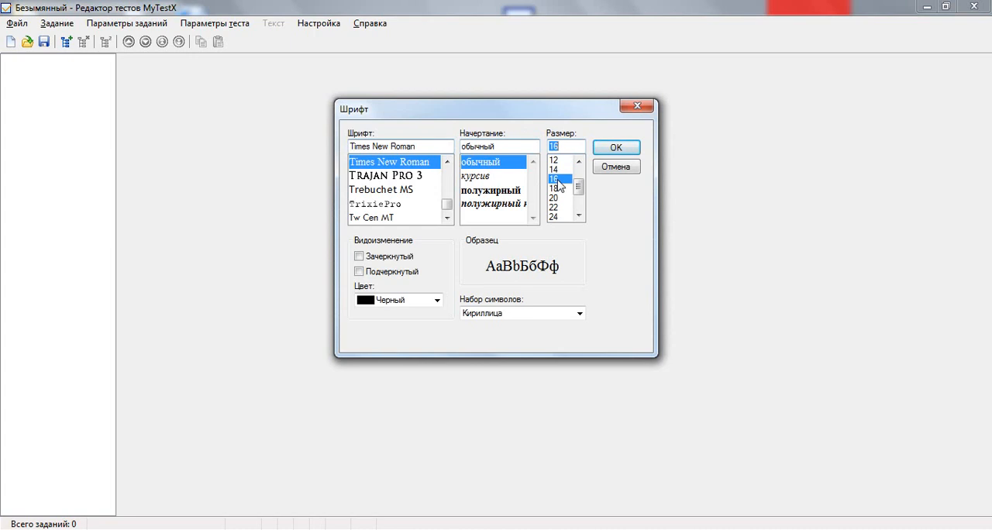
click(614, 154)
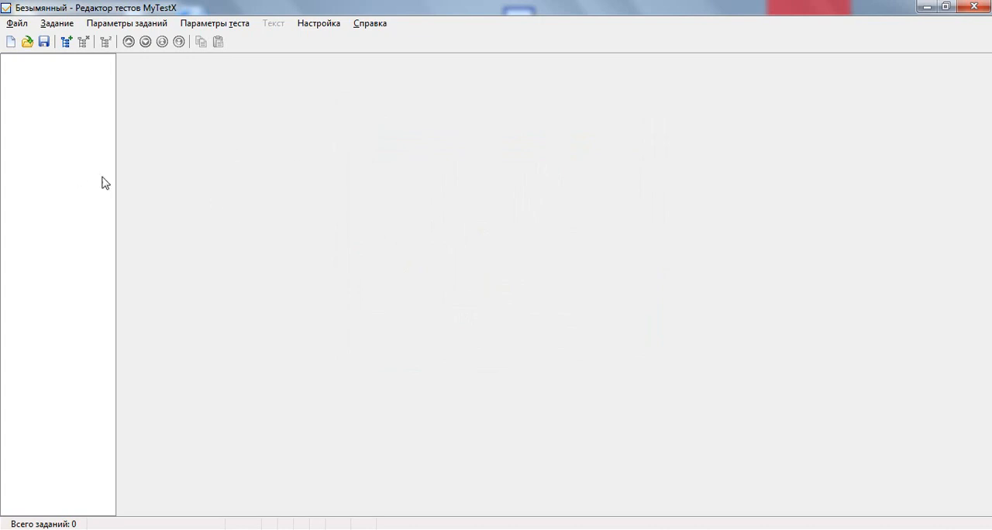
Add a task of the single-choice type (Одиночный выбор) and start editing its question text.
click(67, 42)
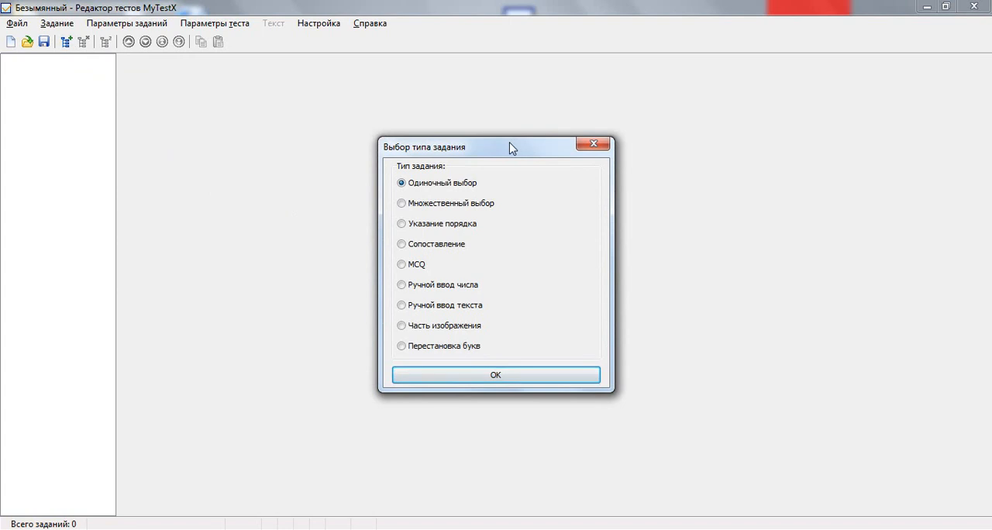
click(494, 377)
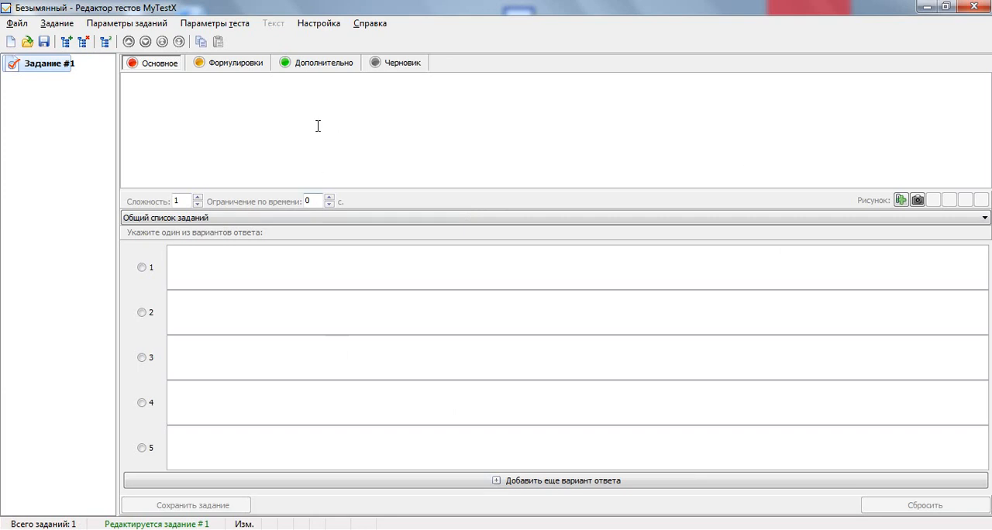
click(246, 106)
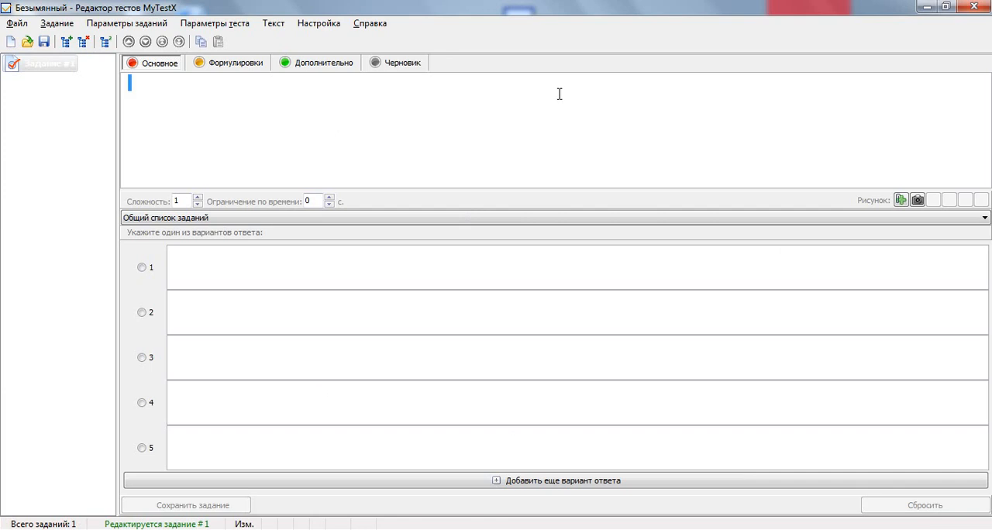
Extend the task's answer list from five to ten answer options.
click(310, 266)
click(303, 325)
click(304, 421)
click(298, 478)
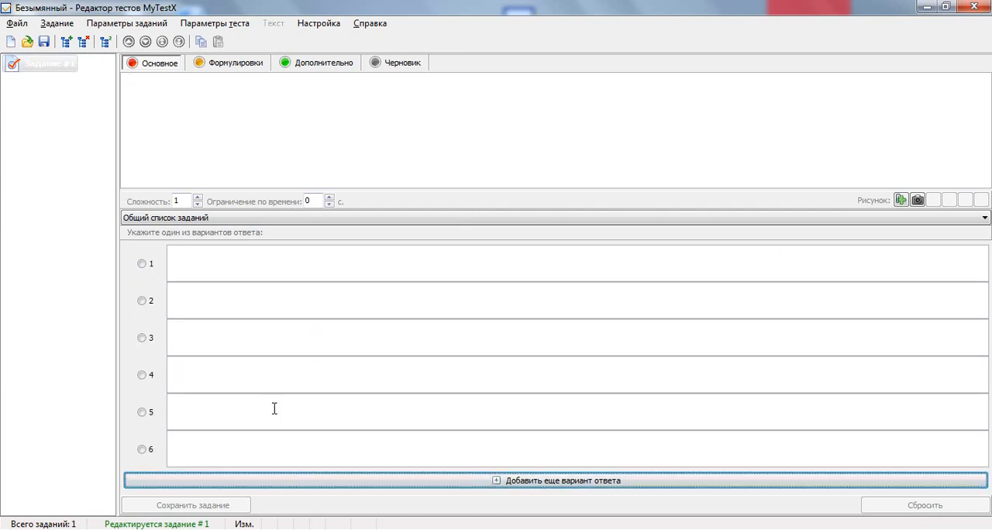
click(579, 486)
click(579, 487)
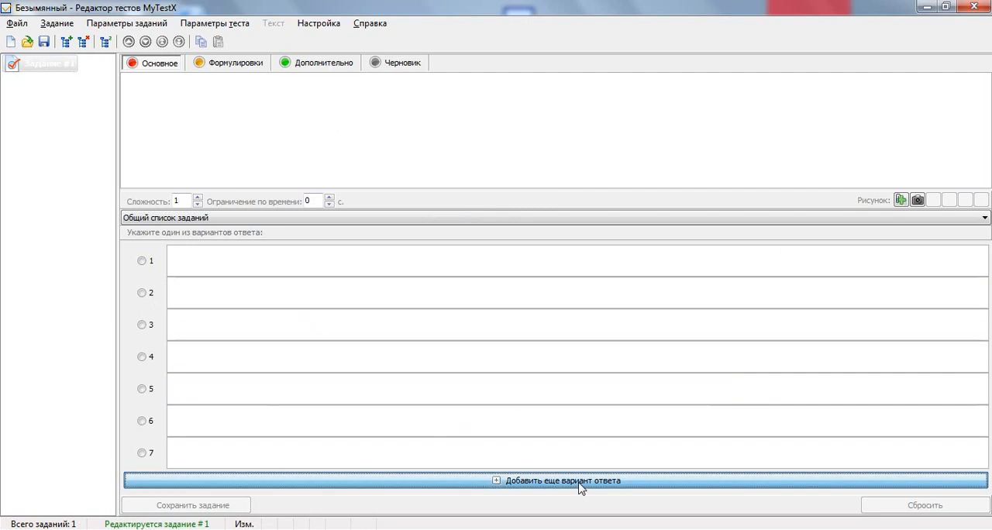
click(580, 486)
click(580, 487)
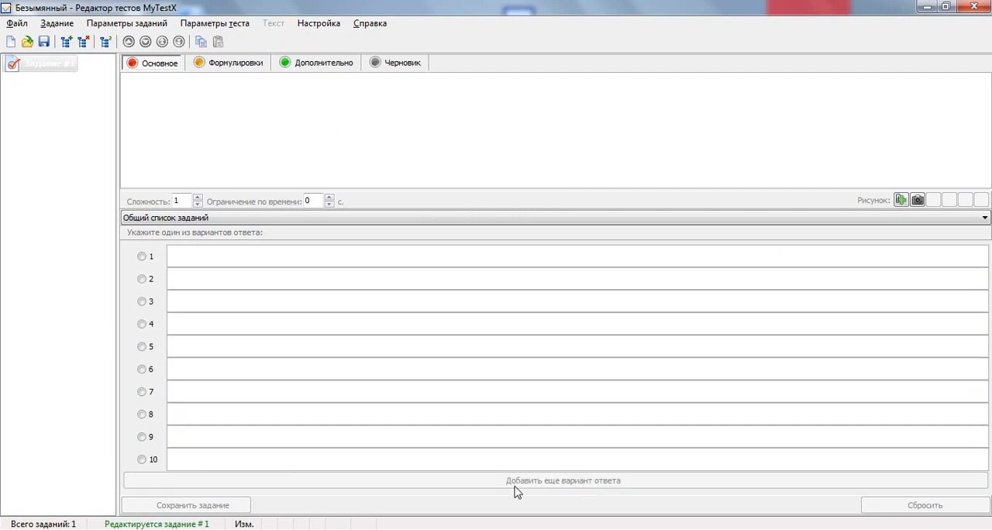
Delete the empty task with ten answer options and confirm the deletion.
click(186, 256)
click(153, 97)
click(83, 41)
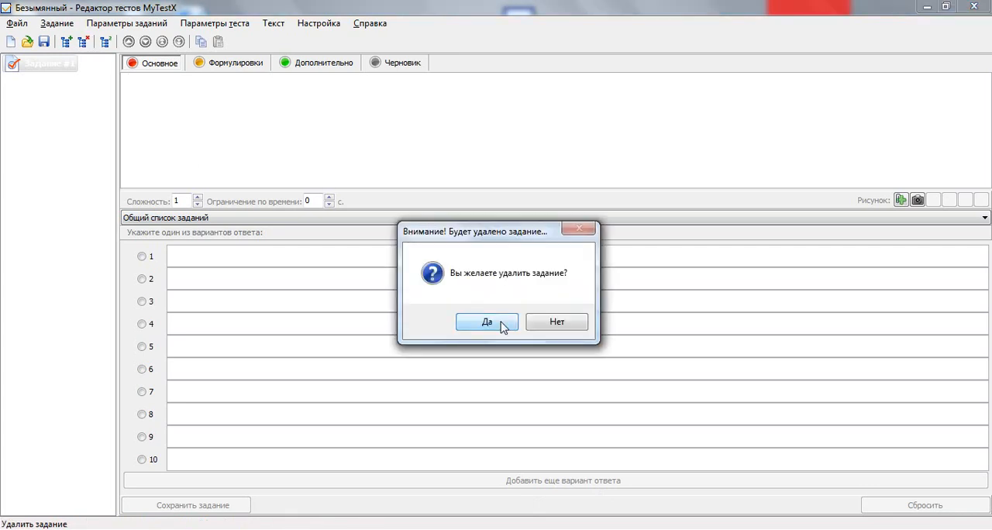
click(487, 323)
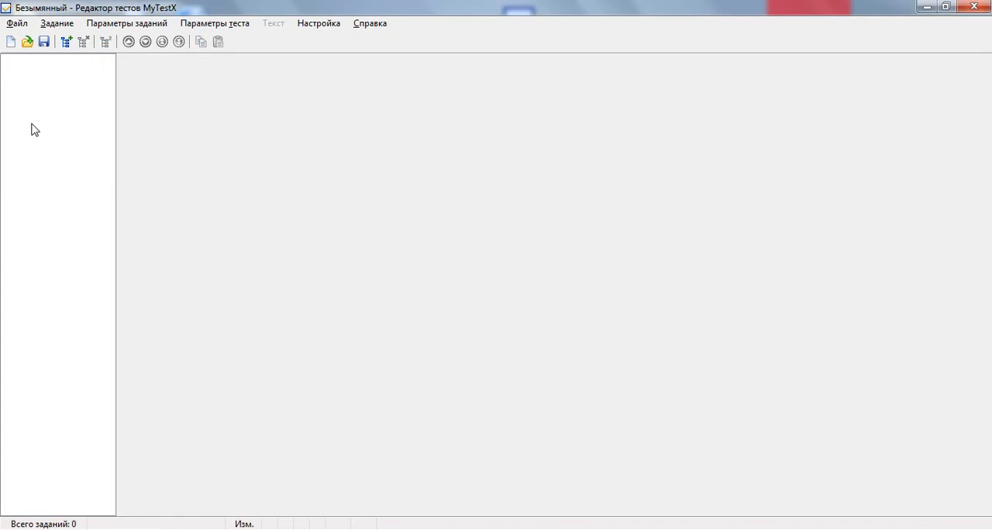
Add a new single-choice task (Одиночный выбор) with five answer options and place the cursor in its question field.
click(67, 41)
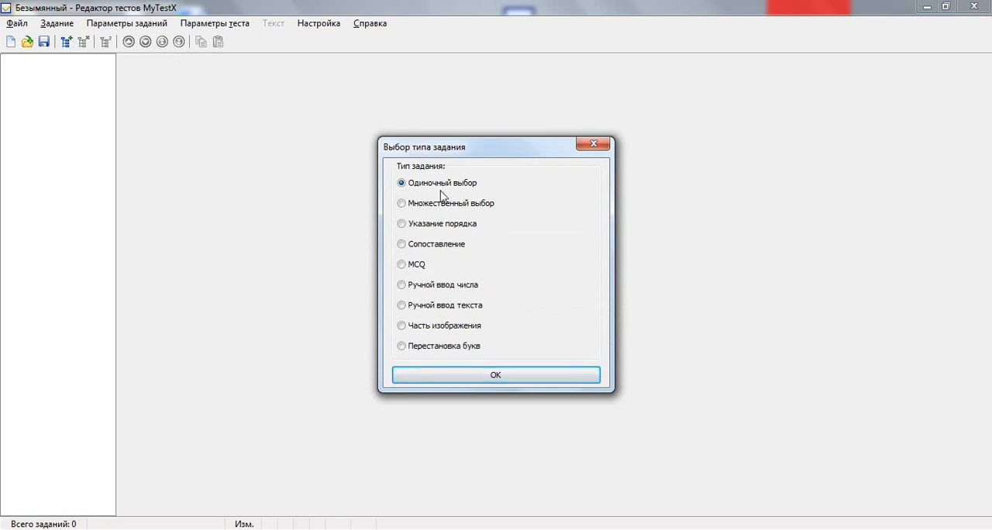
click(509, 374)
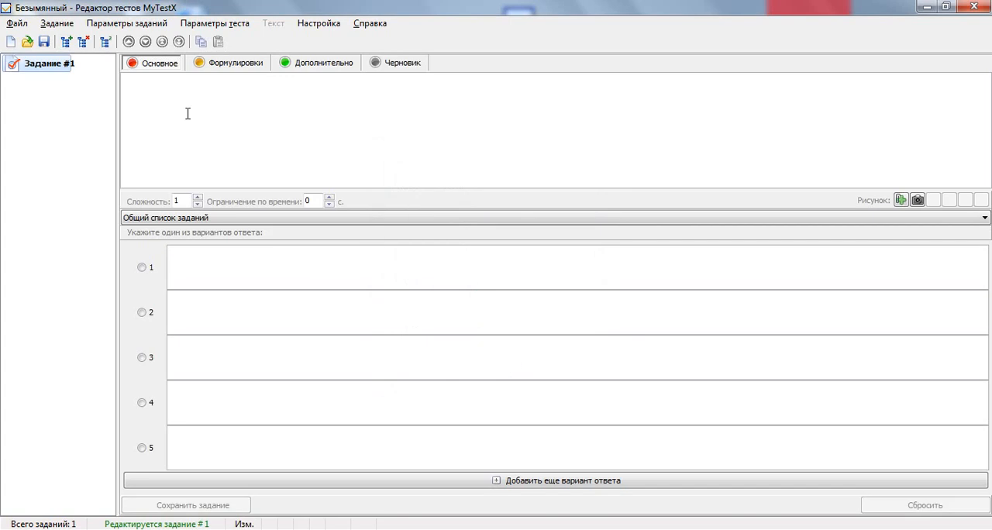
click(176, 94)
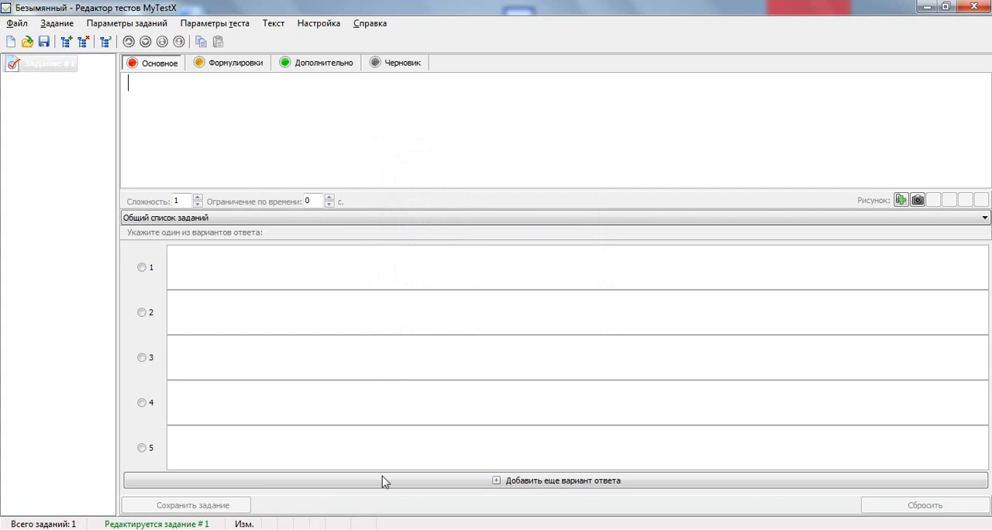
Switch to the Word document Бір жауаппен тест.docx and copy the question and answers A to E under Тапсырма#1.
click(396, 529)
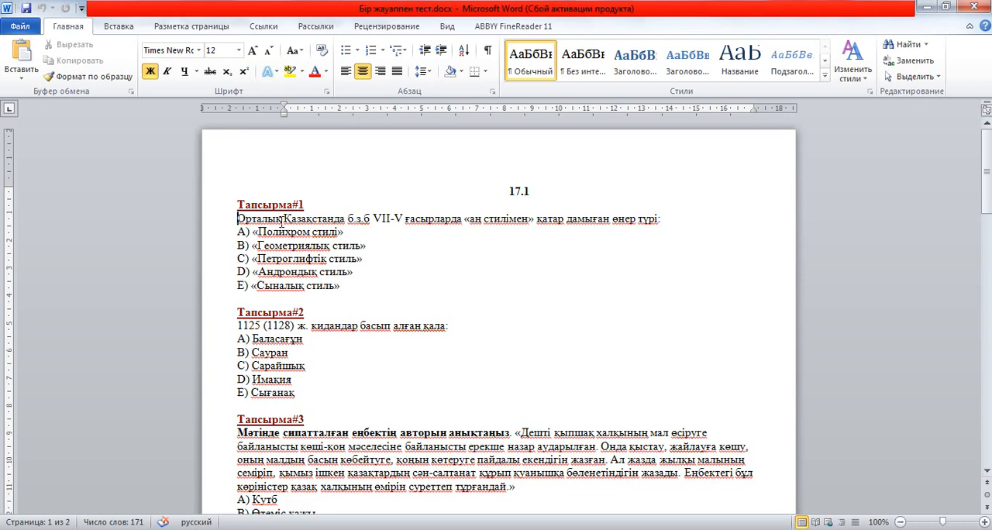
drag(282, 223, 377, 291)
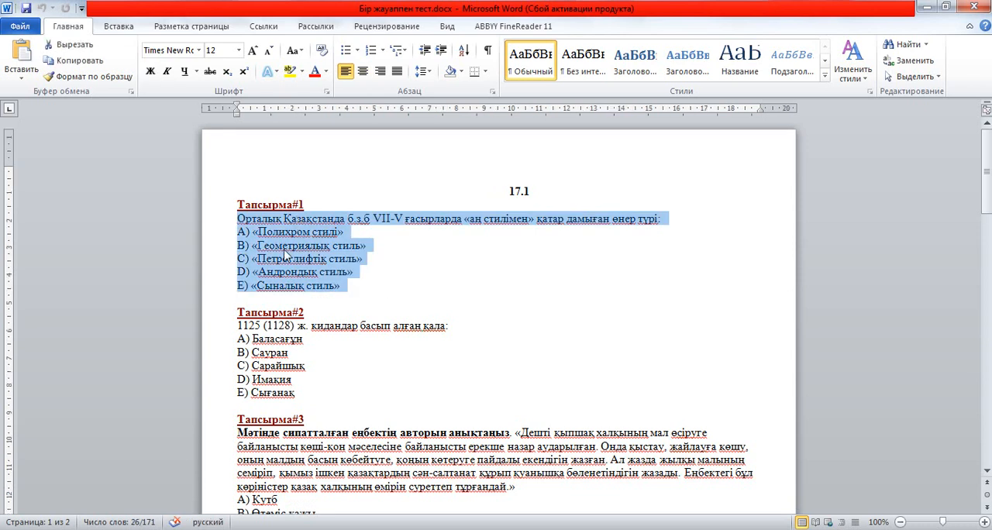
right_click(286, 254)
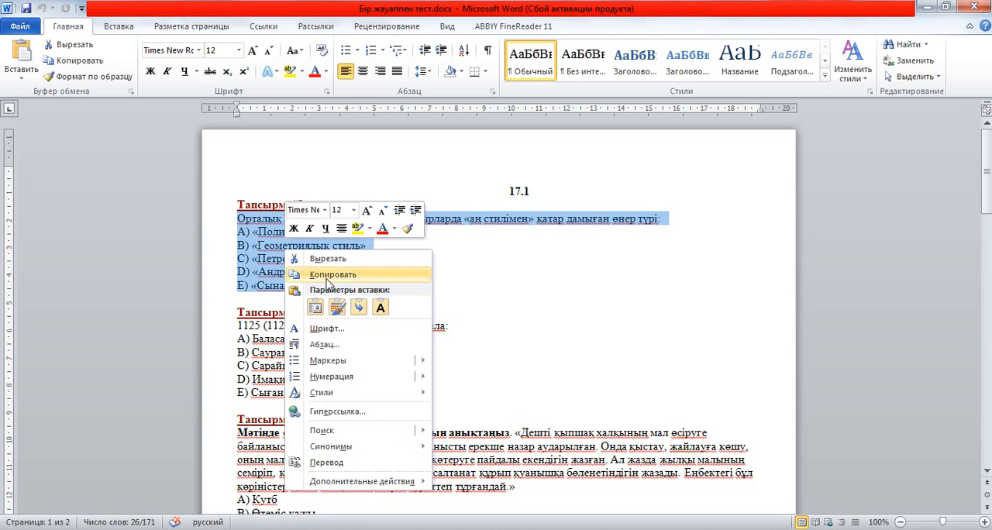
click(317, 280)
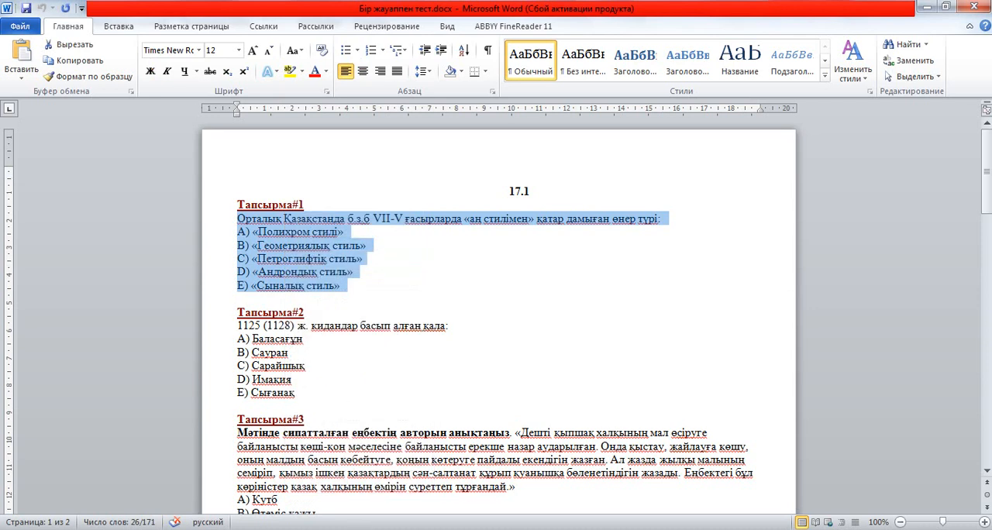
Switch back to the MyTestX editor and paste the copied question with its answers into the question field as plain text.
key(alt+Tab)
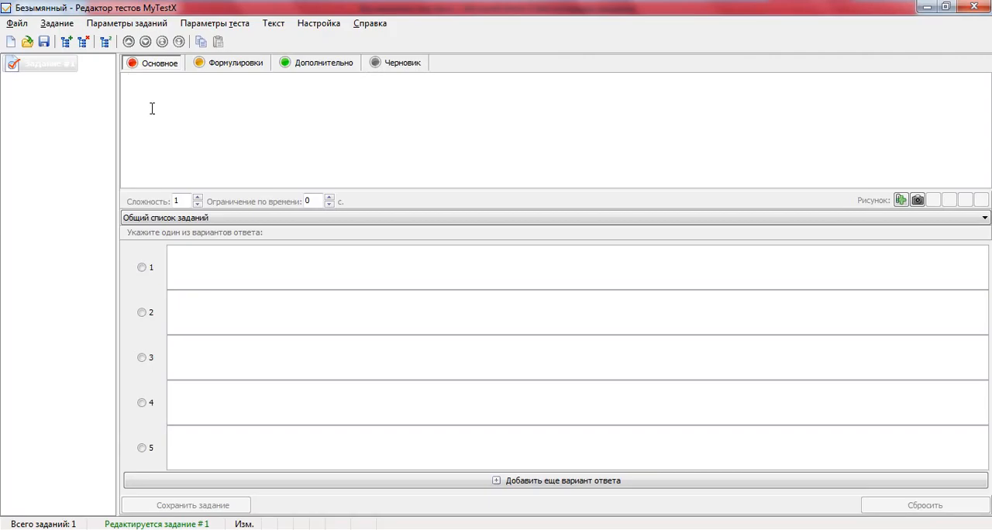
right_click(135, 92)
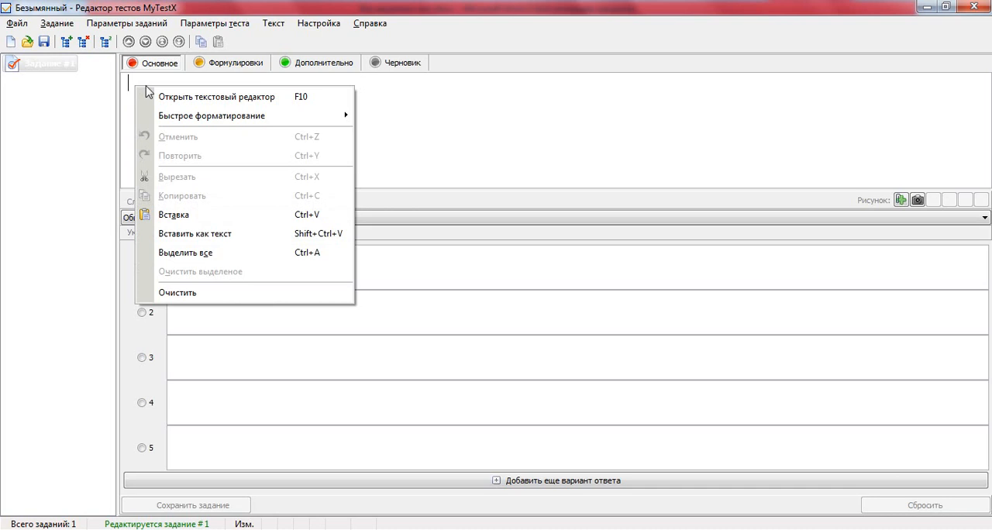
click(217, 236)
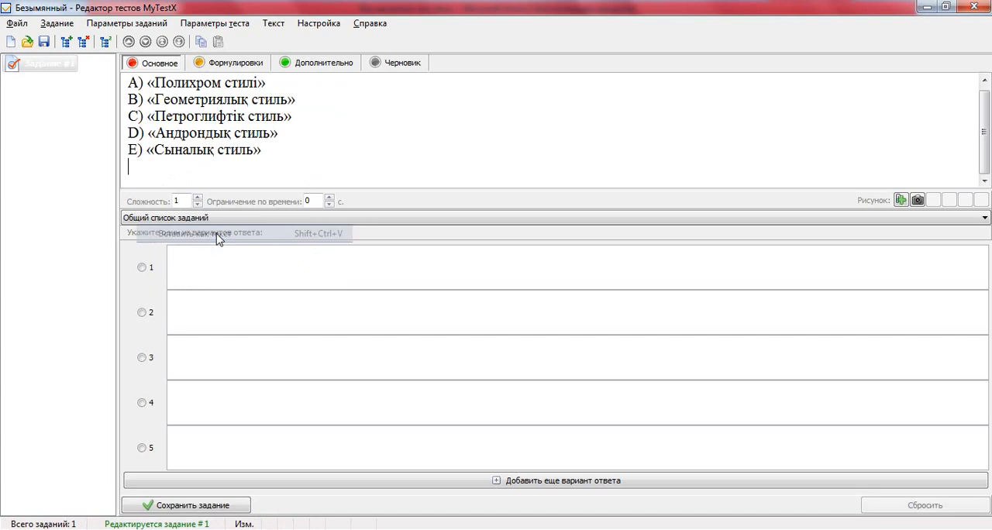
scroll(313, 151, up, 1)
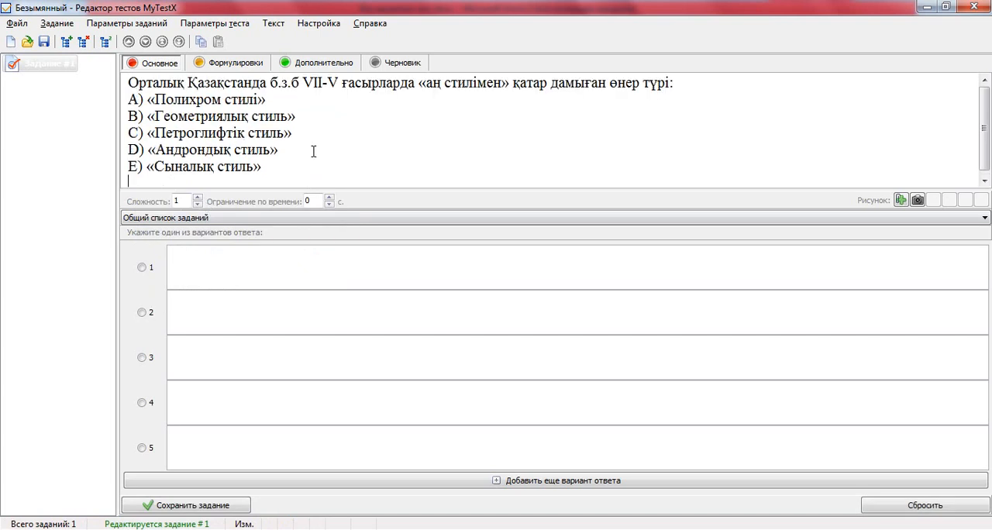
scroll(316, 152, down, 1)
scroll(316, 151, up, 1)
scroll(315, 151, down, 1)
scroll(317, 150, up, 1)
Move «Сыналық стиль», «Андрондық стиль» and «Петроглифтік стиль» from the question text into answer options 5, 4 and 3.
drag(277, 167, 214, 447)
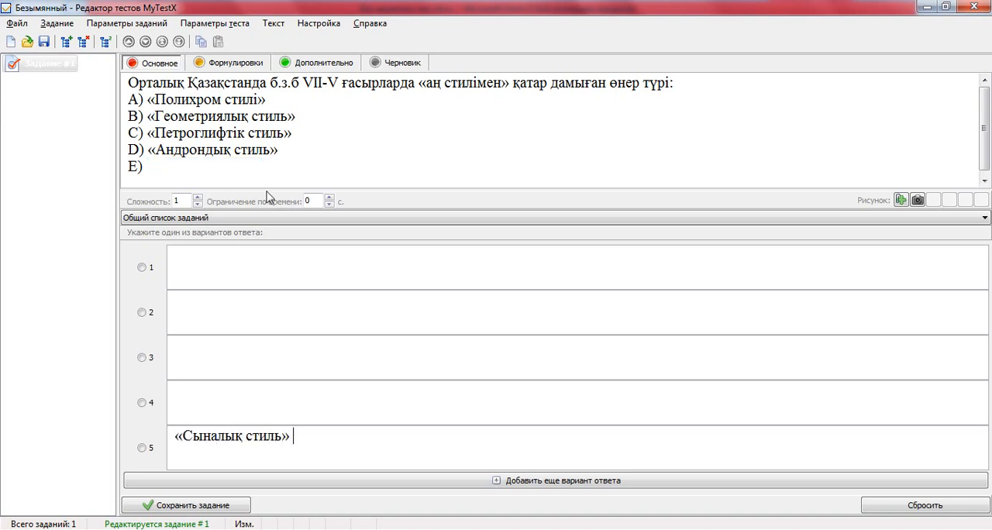
drag(290, 151, 202, 362)
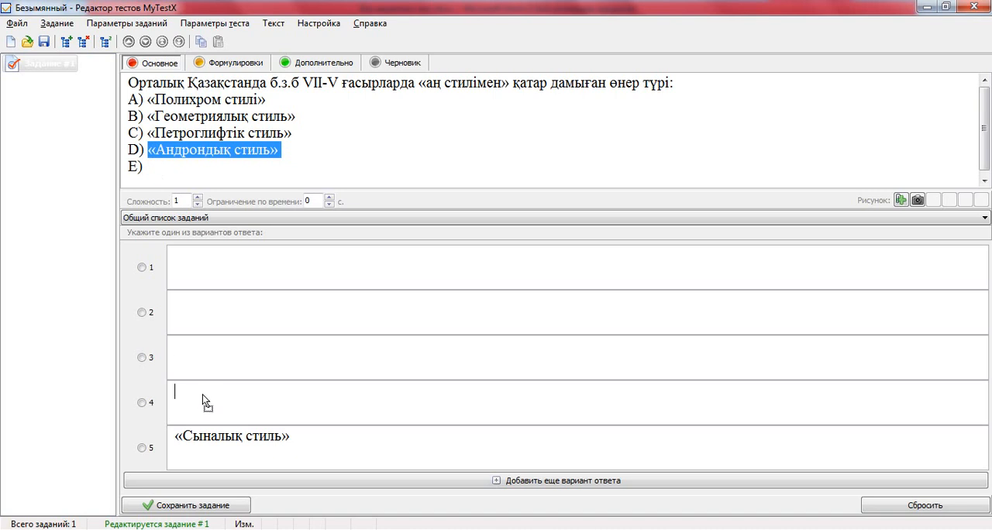
drag(202, 395, 203, 396)
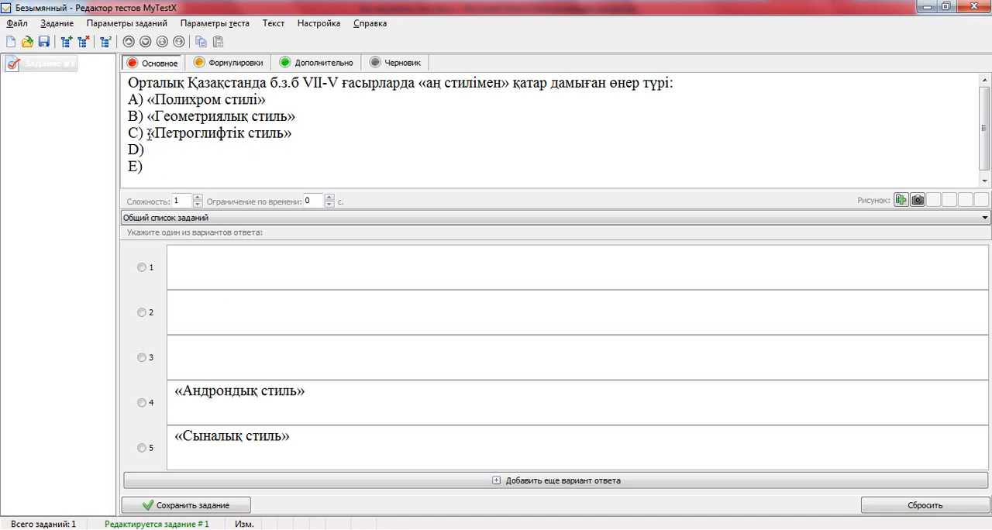
drag(149, 133, 307, 128)
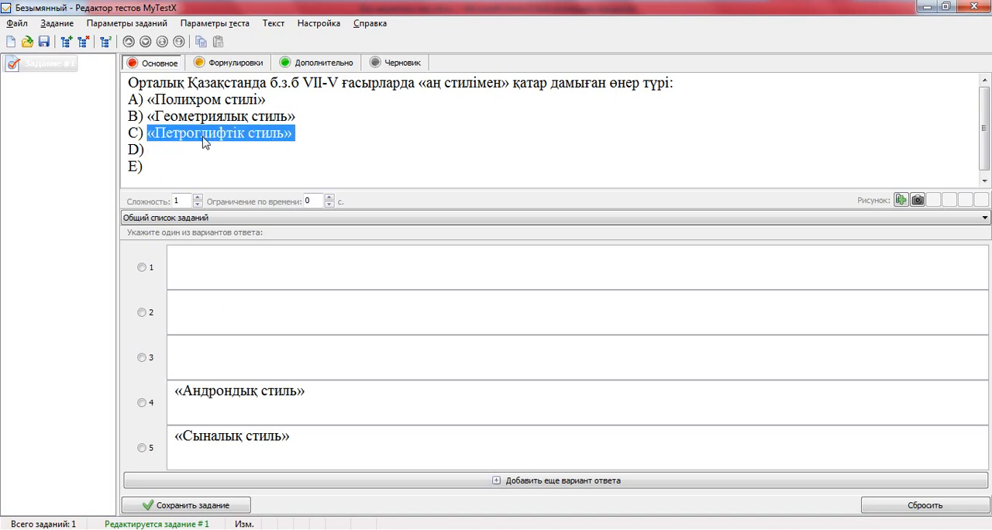
drag(202, 136, 204, 304)
drag(206, 360, 206, 355)
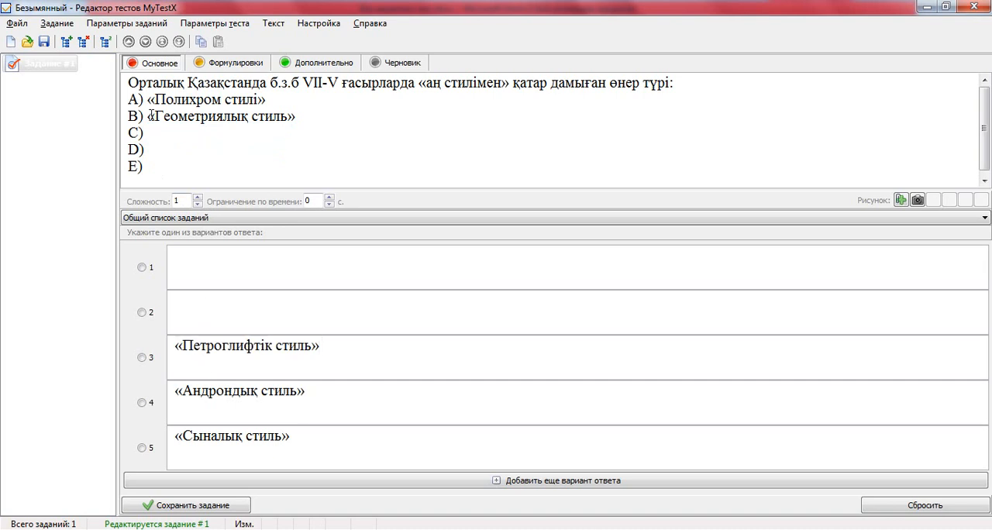
Move «Геометриялық стиль» and «Полихром стилі» from the question text into answer options 2 and 1.
drag(147, 116, 317, 116)
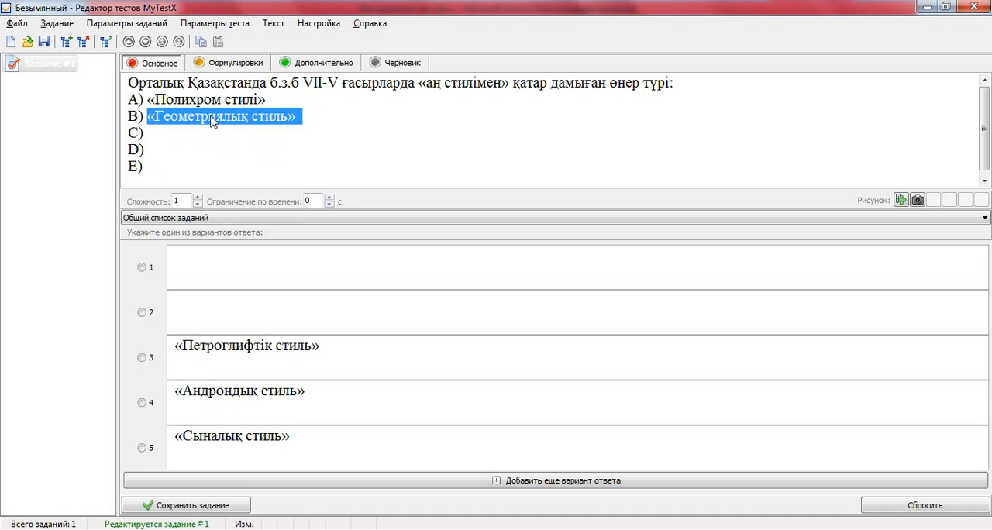
drag(211, 118, 207, 305)
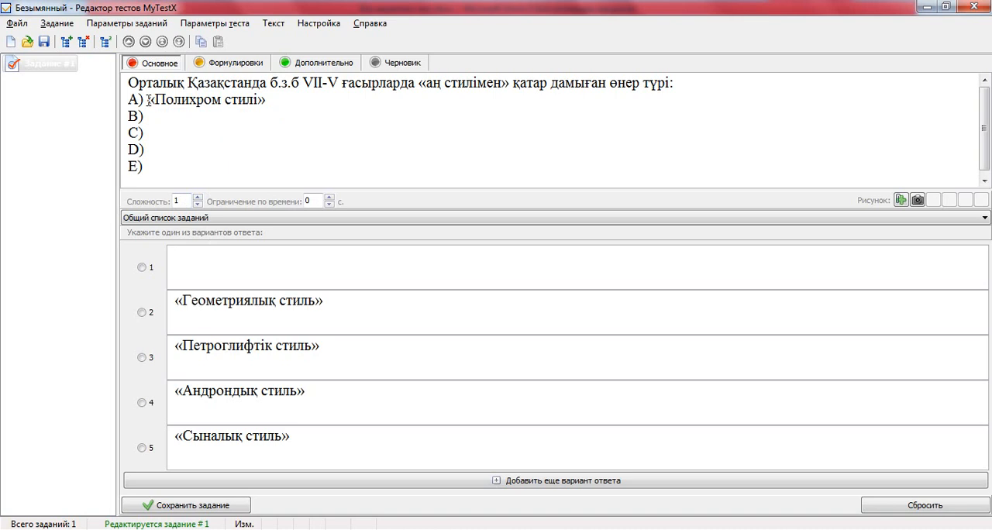
drag(148, 101, 285, 99)
drag(215, 103, 178, 260)
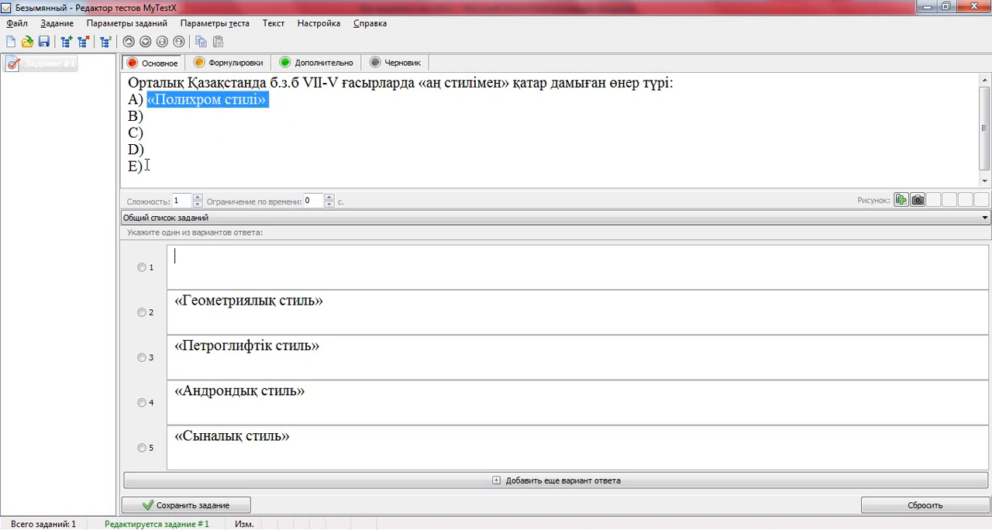
Cut the leftover answer letters A) to E) from the first task's text, keeping only the question sentence.
drag(148, 166, 133, 164)
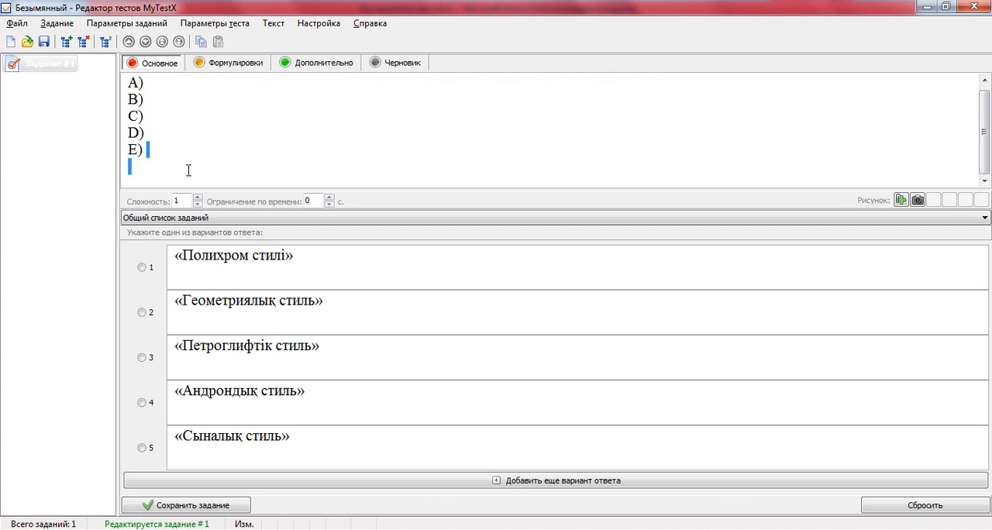
scroll(187, 169, up, 1)
drag(129, 98, 168, 179)
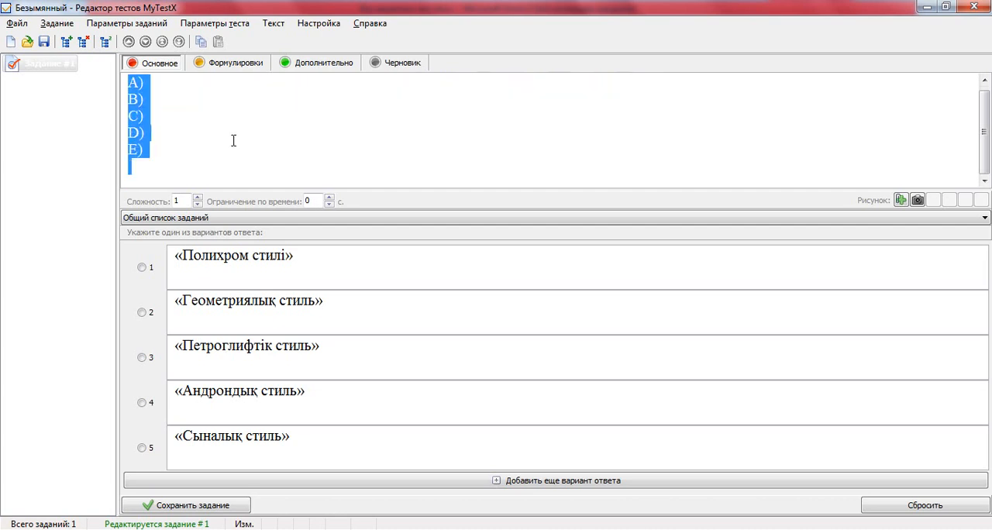
scroll(230, 150, up, 1)
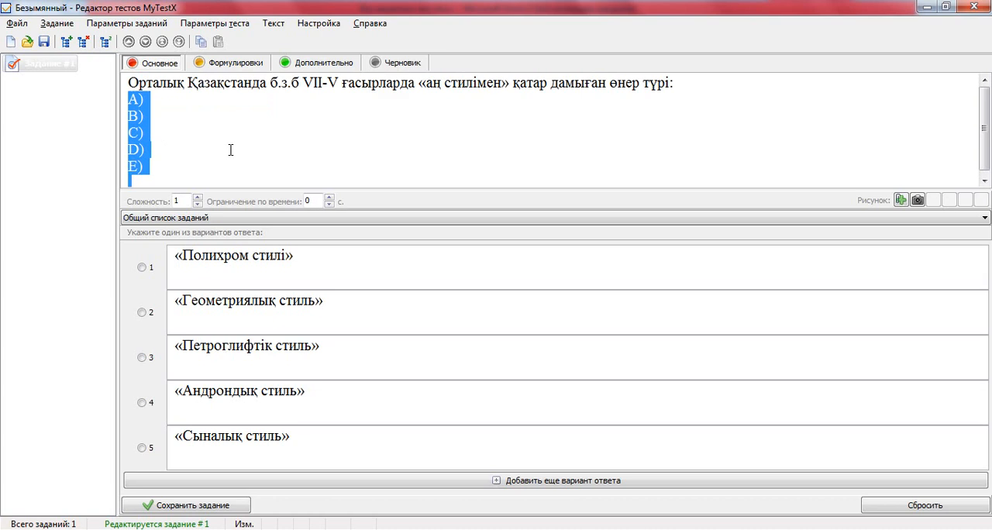
right_click(139, 134)
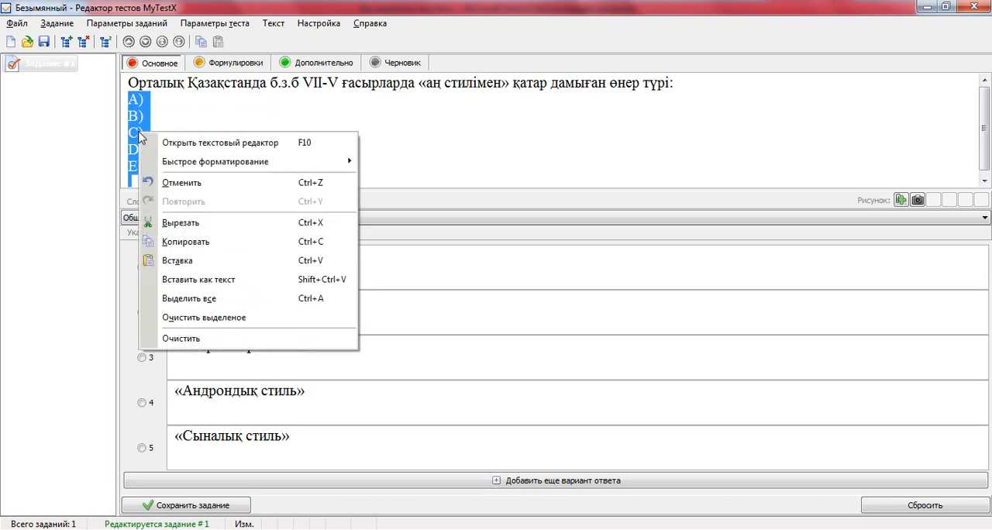
click(169, 224)
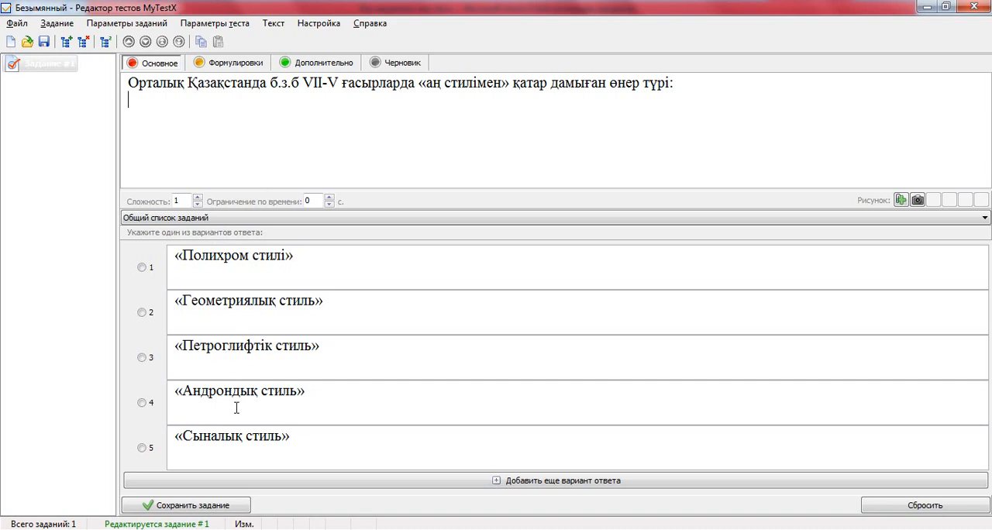
Mark option 1, «Полихром стилі», as the correct answer and save the first task.
click(142, 268)
click(193, 508)
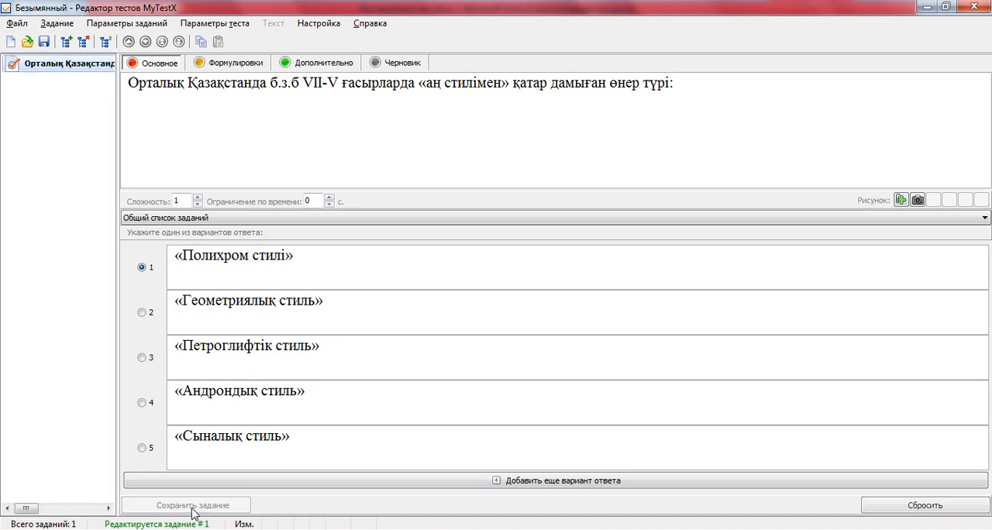
click(241, 139)
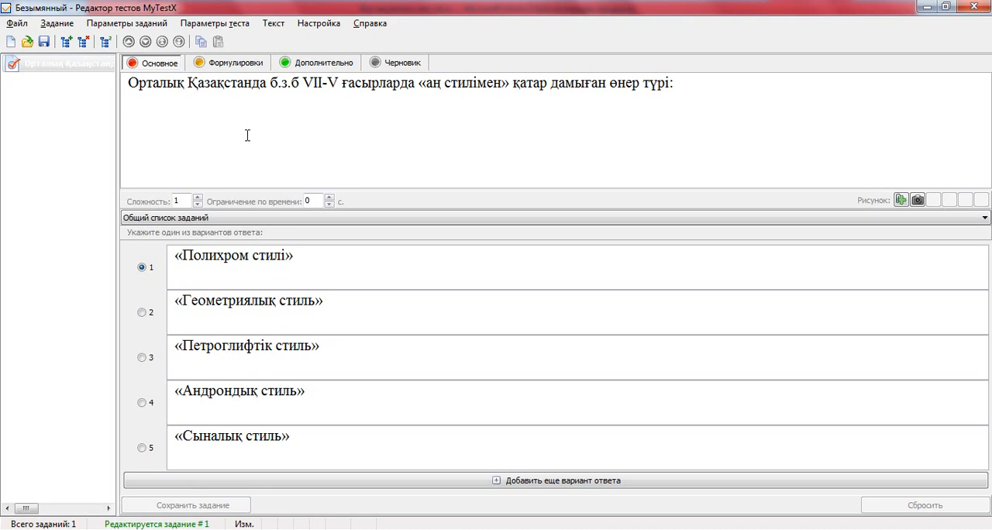
Add a second Одиночный выбор task, and copy the question and answers A to E under Тапсырма#2 in the Word document.
click(66, 44)
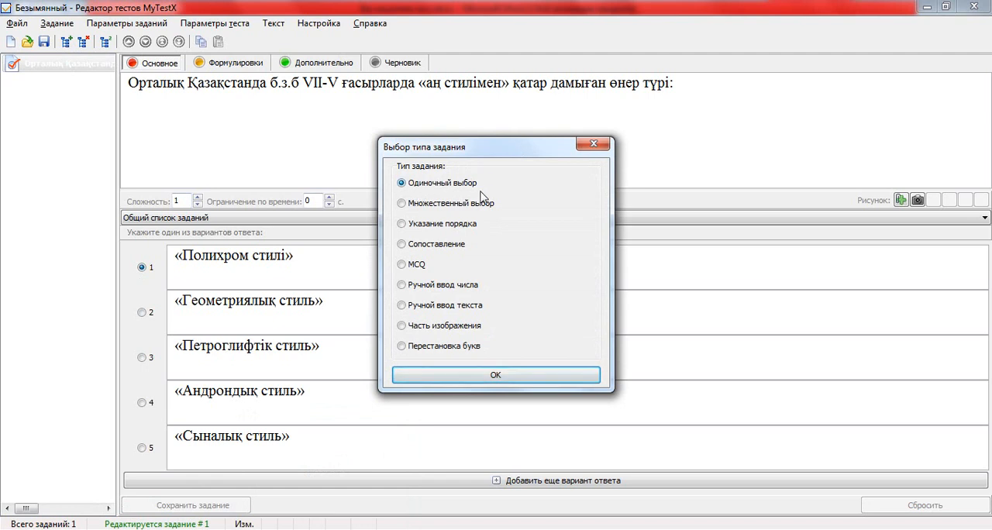
click(508, 377)
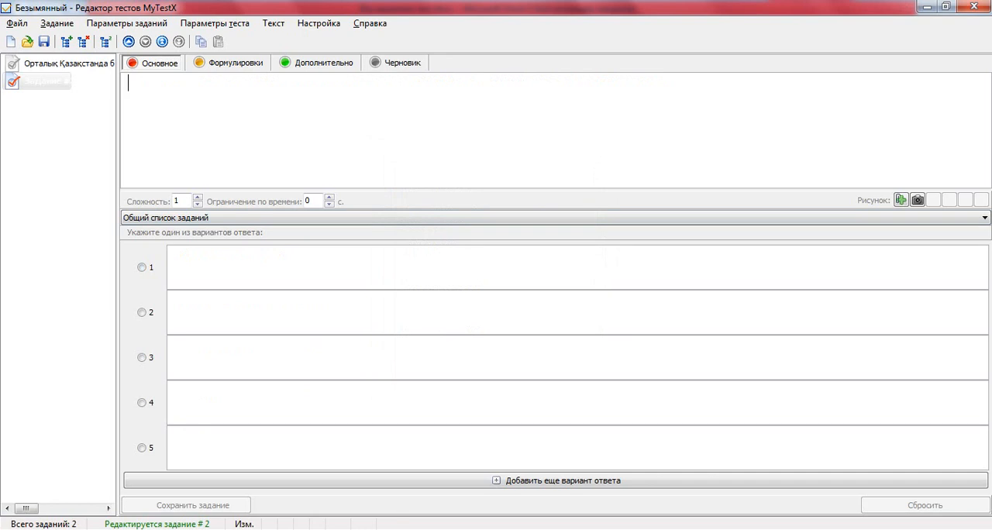
key(alt+Tab)
scroll(285, 194, down, 4)
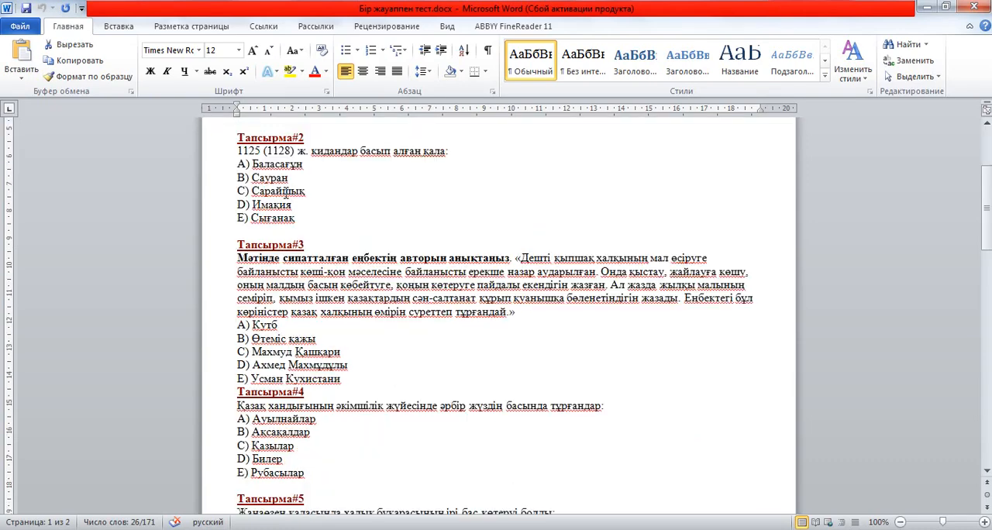
drag(240, 151, 300, 219)
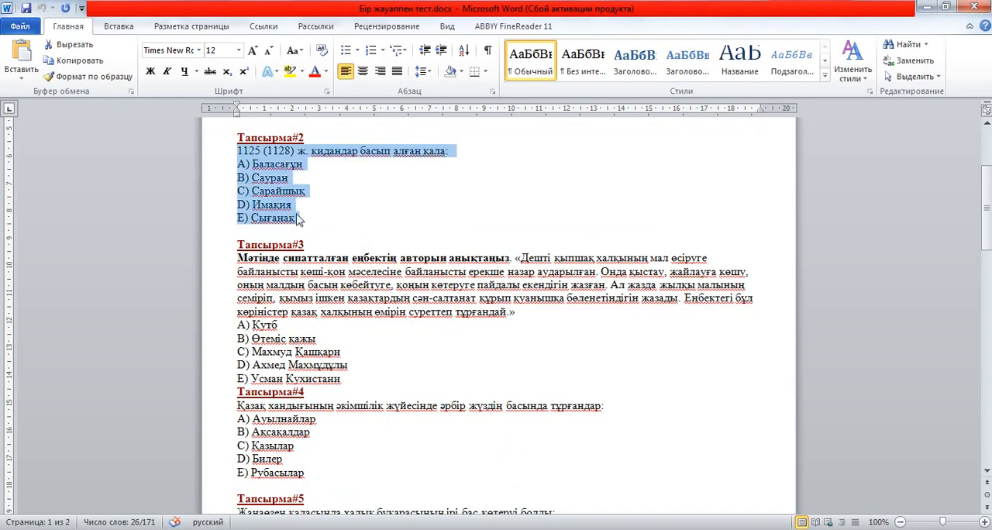
right_click(269, 180)
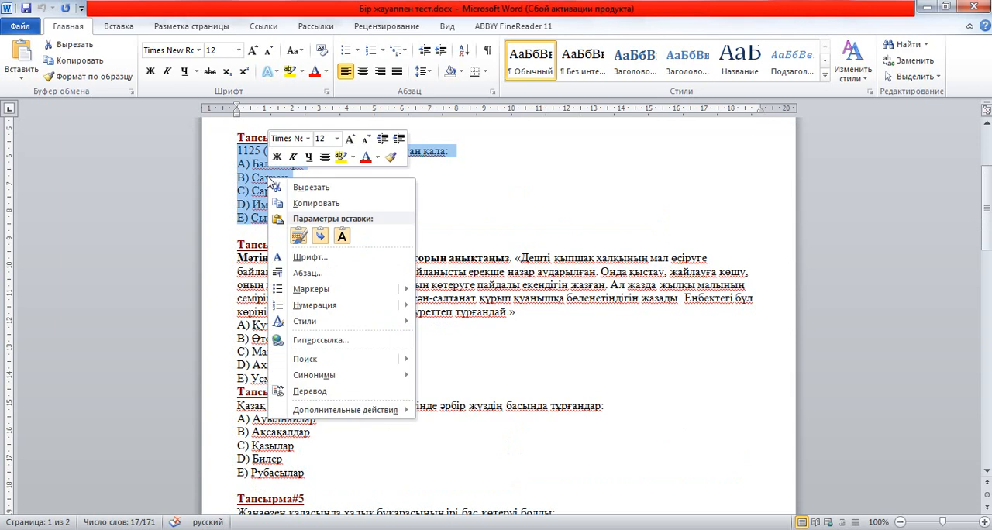
click(314, 204)
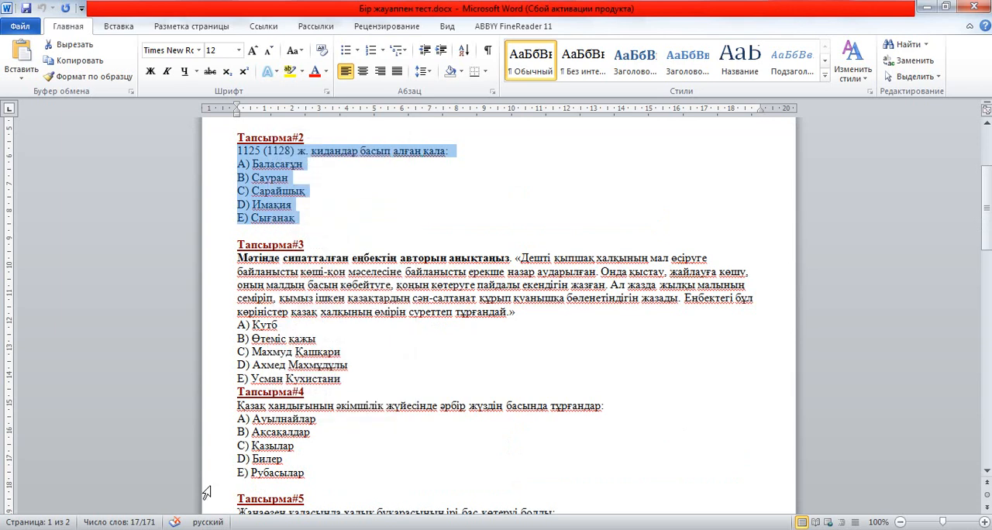
Switch back to the MyTestX editor and paste the Тапсырма#2 question with its answers into the question field as plain text.
key(alt+Tab)
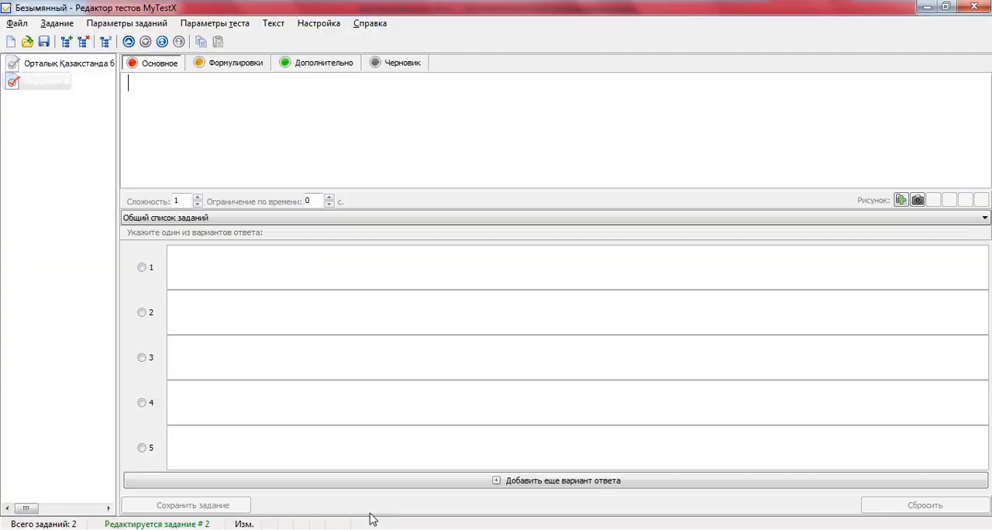
right_click(140, 84)
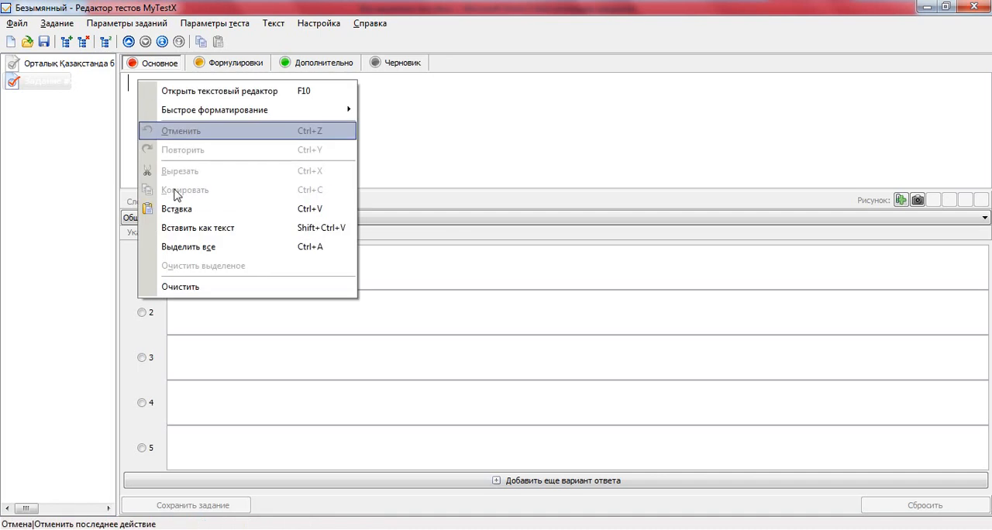
click(188, 230)
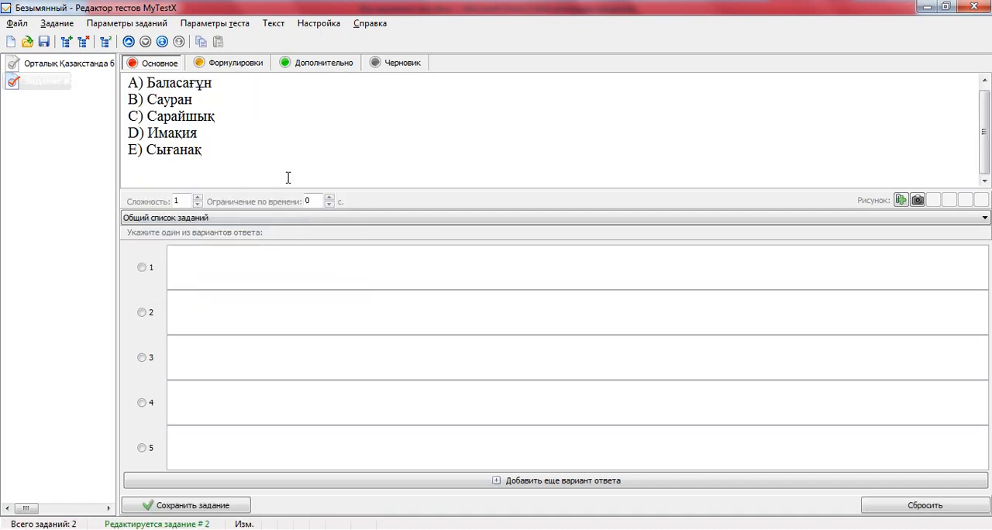
Move «Сығанақ» and «Имақия» from the question text into answer options 5 and 4.
scroll(292, 183, up, 1)
drag(214, 166, 146, 167)
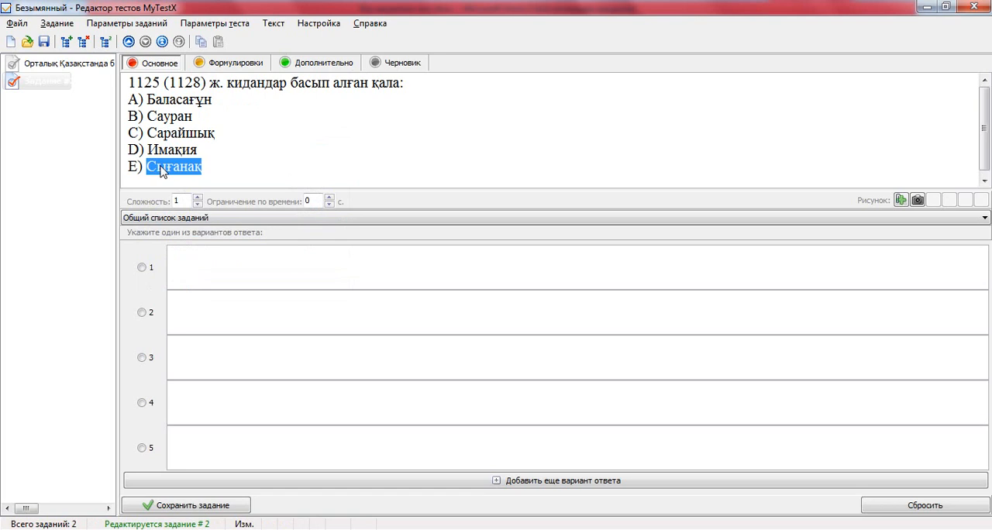
drag(190, 264, 214, 439)
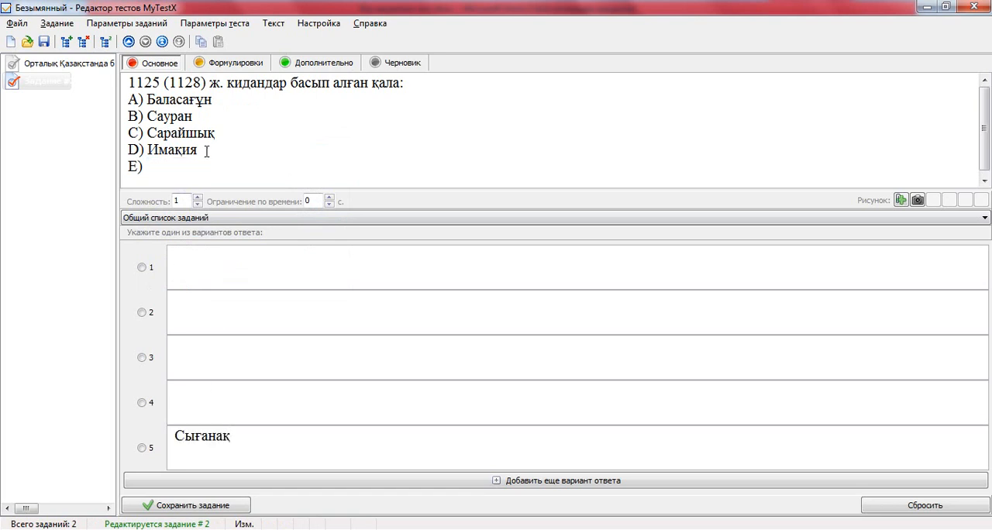
double_click(158, 154)
drag(160, 155, 192, 290)
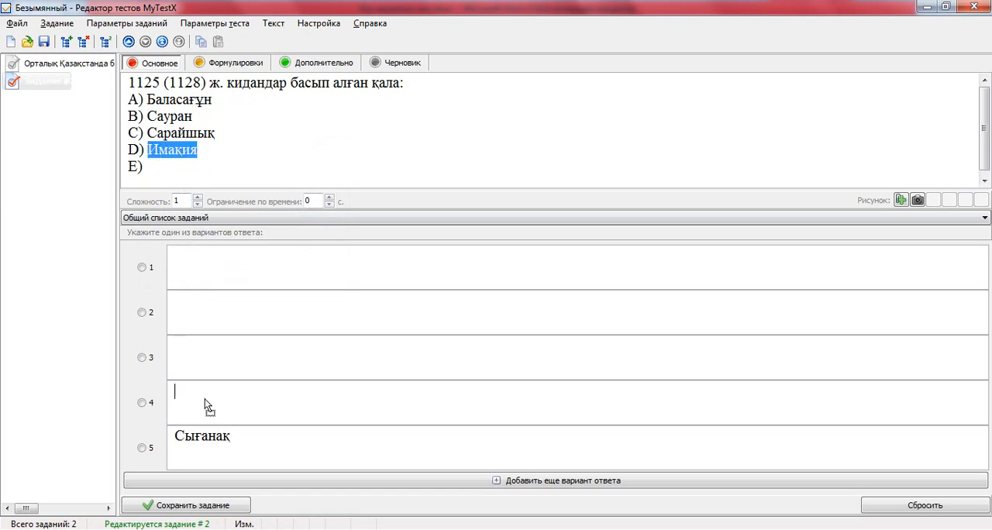
drag(205, 398, 206, 400)
Move «Сарайшық», «Сауран» and «Баласағұн» from the question text into answer options 3, 2 and 1.
double_click(181, 133)
drag(180, 135, 215, 355)
double_click(186, 116)
drag(186, 116, 216, 318)
double_click(173, 101)
drag(173, 101, 200, 260)
Cut the leftover answer letters A) to E) from the second task's question text.
drag(152, 168, 125, 99)
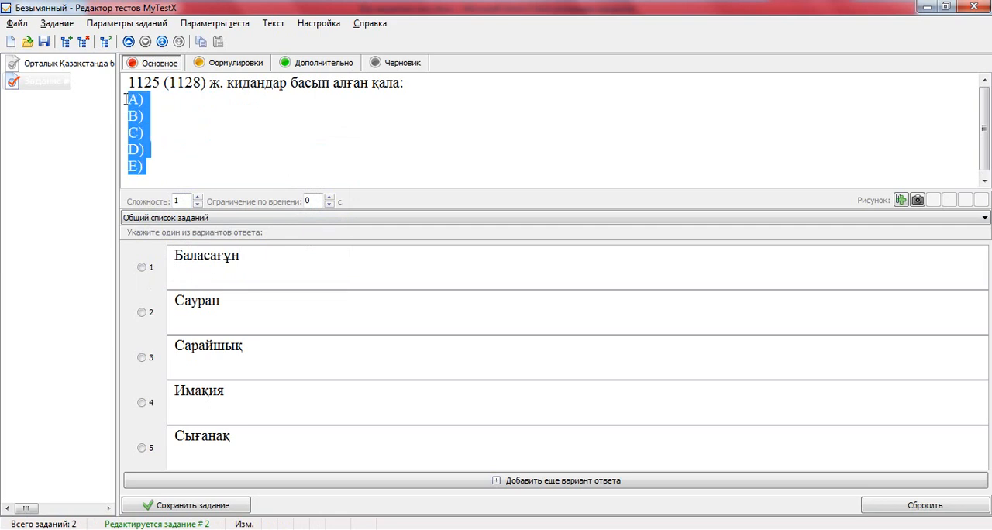
right_click(140, 102)
click(178, 193)
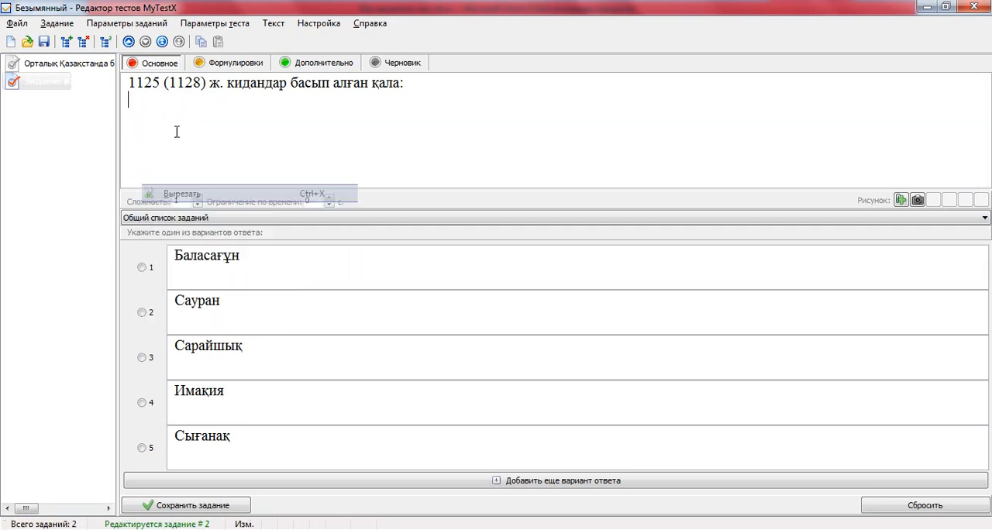
Mark option 1, «Баласағұн», as the correct answer and save the second task.
click(178, 128)
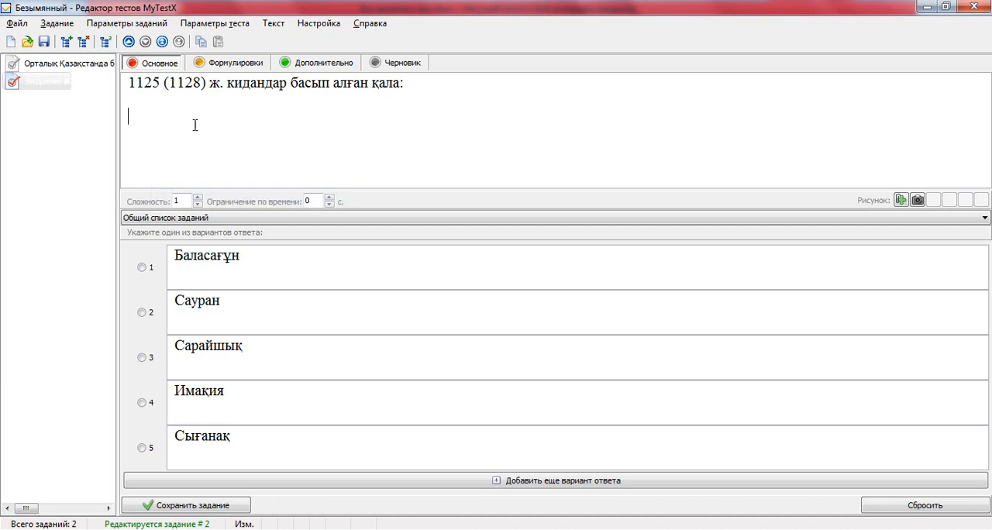
click(143, 268)
click(194, 505)
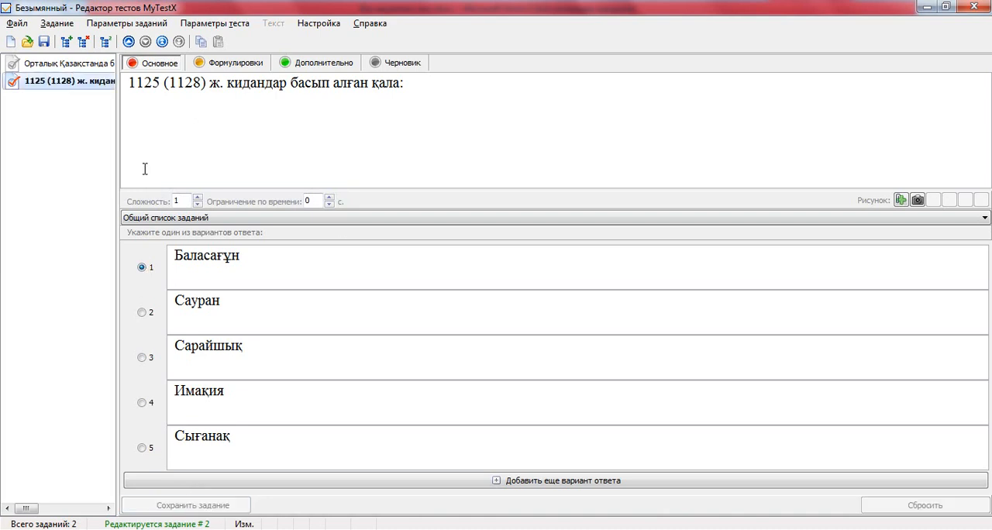
Add a third Одиночный выбор task, and copy the question and answers A to E under Тапсырма#3 in the Word document.
click(66, 41)
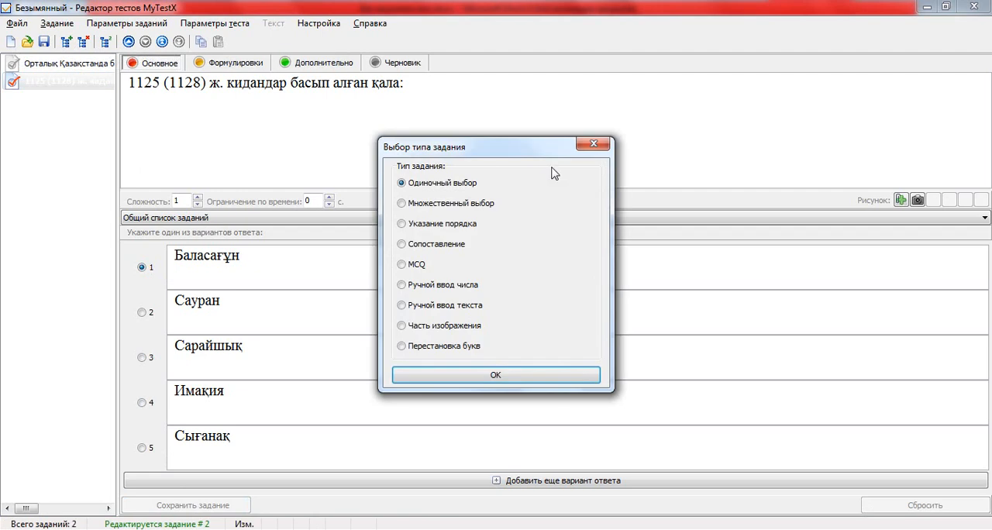
click(510, 376)
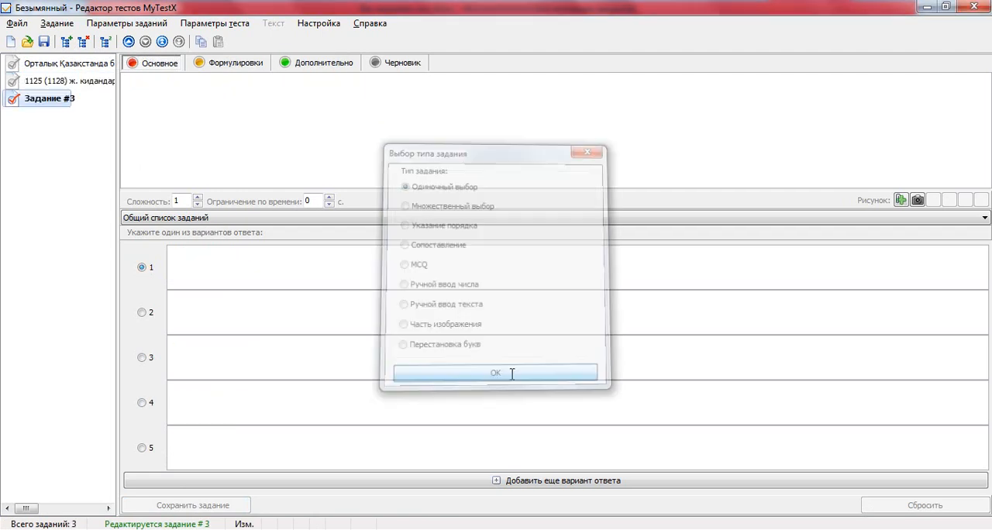
click(367, 529)
scroll(406, 349, down, 2)
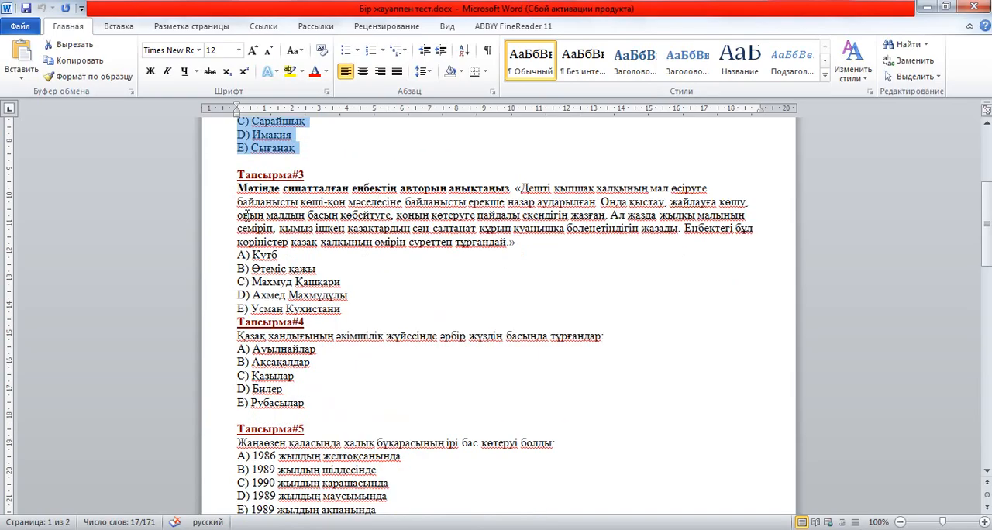
drag(237, 189, 343, 310)
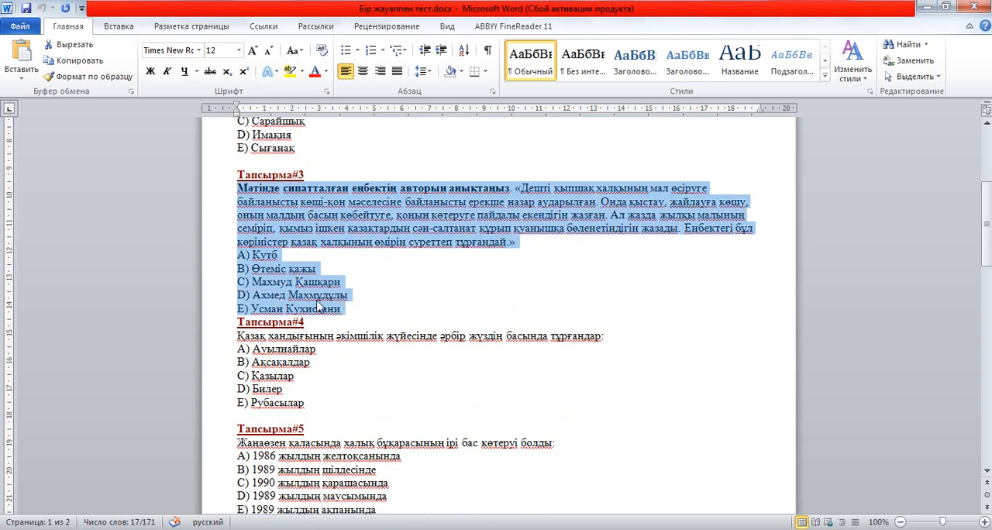
right_click(264, 224)
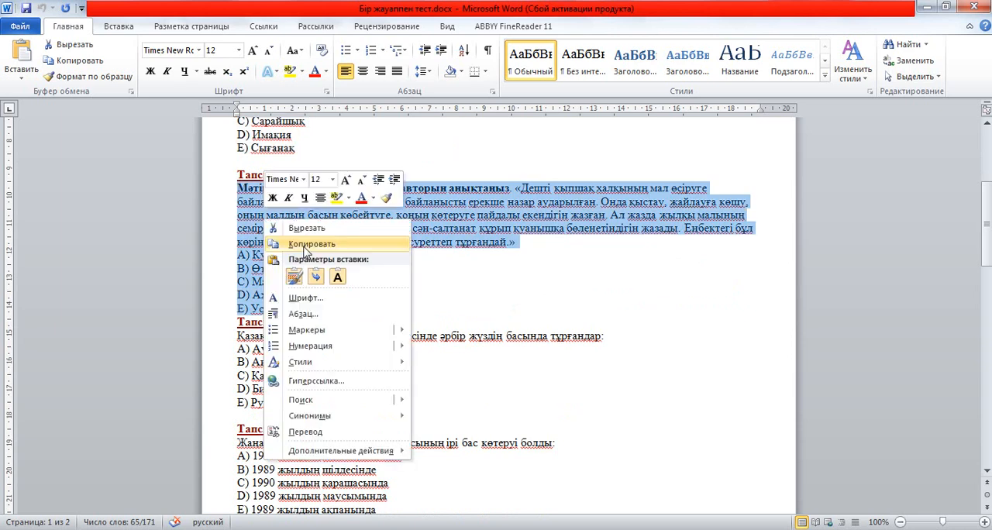
click(285, 244)
Switch back to the MyTestX editor and paste the Тапсырма#3 question with its answers into the question field as plain text.
key(alt+Tab)
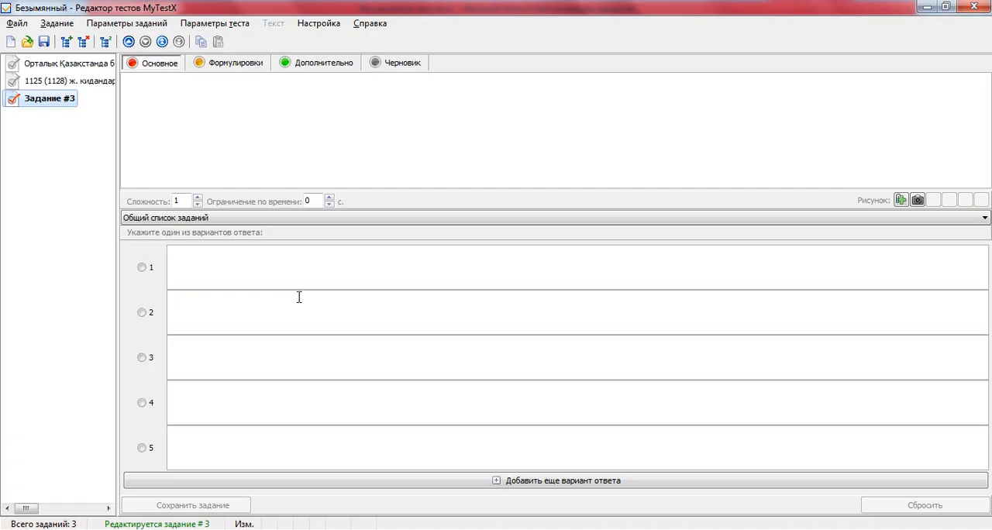
click(164, 111)
right_click(160, 109)
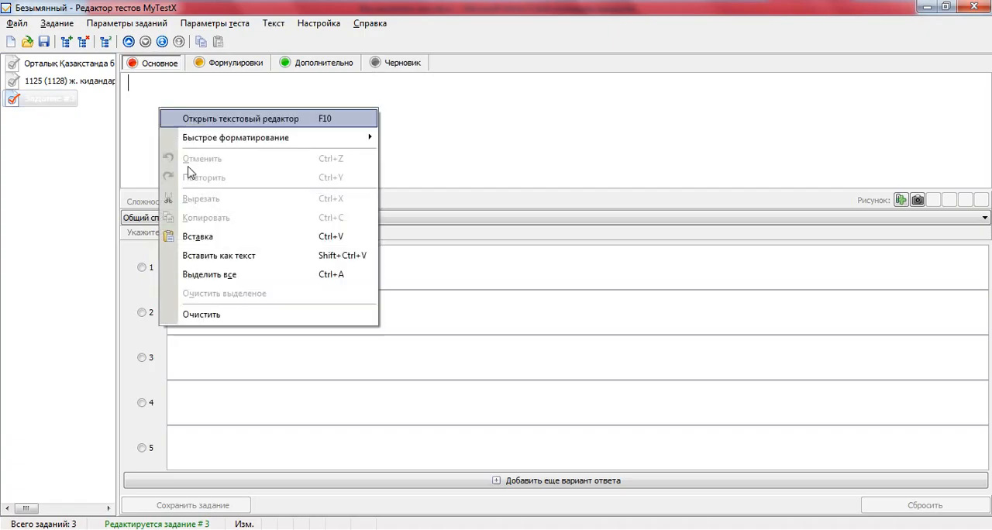
click(211, 257)
Move the texts of answers E, D and C from the third task's question field into answer options 5, 4 and 3.
drag(288, 152, 146, 150)
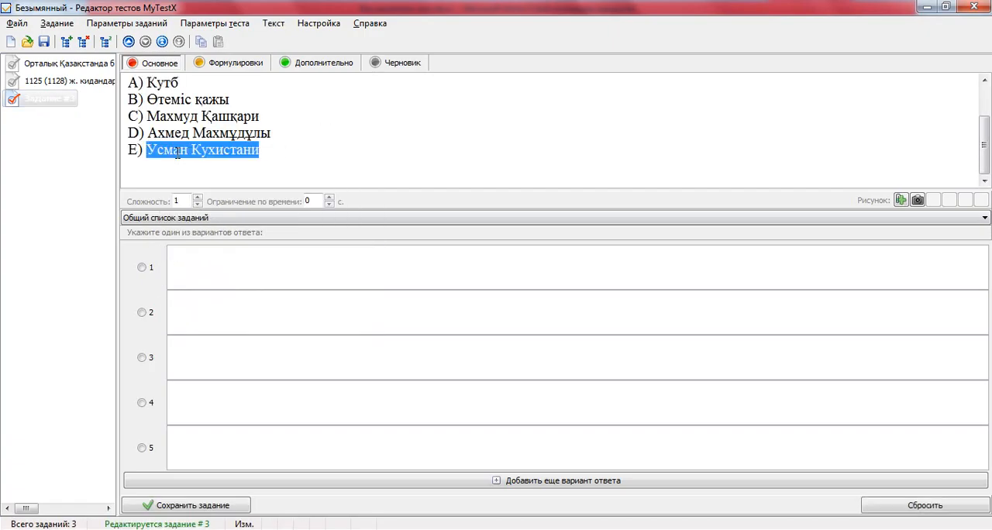
click(203, 444)
drag(202, 440, 202, 439)
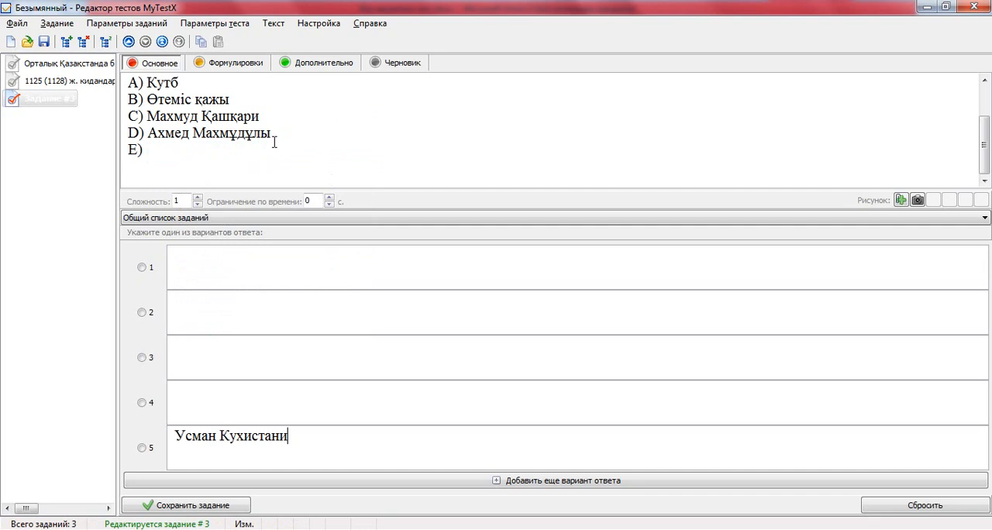
drag(273, 134, 148, 134)
drag(189, 358, 186, 391)
drag(276, 118, 219, 359)
Move the texts of answers B and A from the third task's question field into answer options 2 and 1.
click(240, 100)
drag(172, 97, 215, 310)
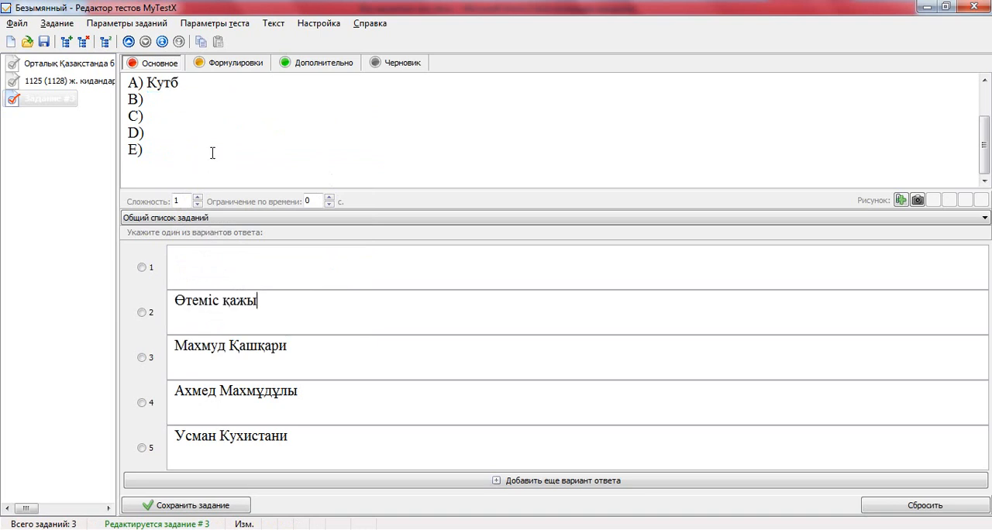
drag(194, 83, 148, 83)
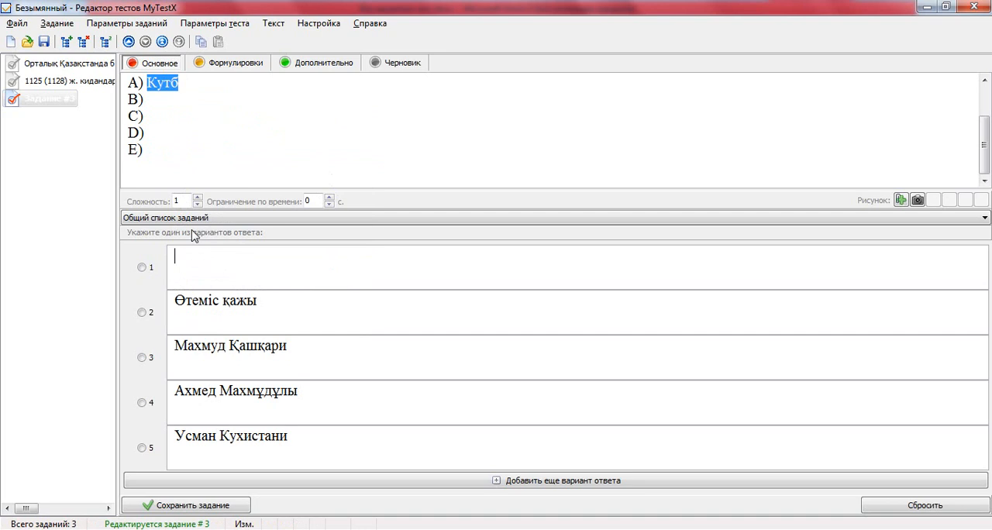
drag(194, 236, 186, 257)
Delete the leftover letters A) to E) from the third task's question field, and check the question's formatting in the Word document.
drag(150, 159, 131, 87)
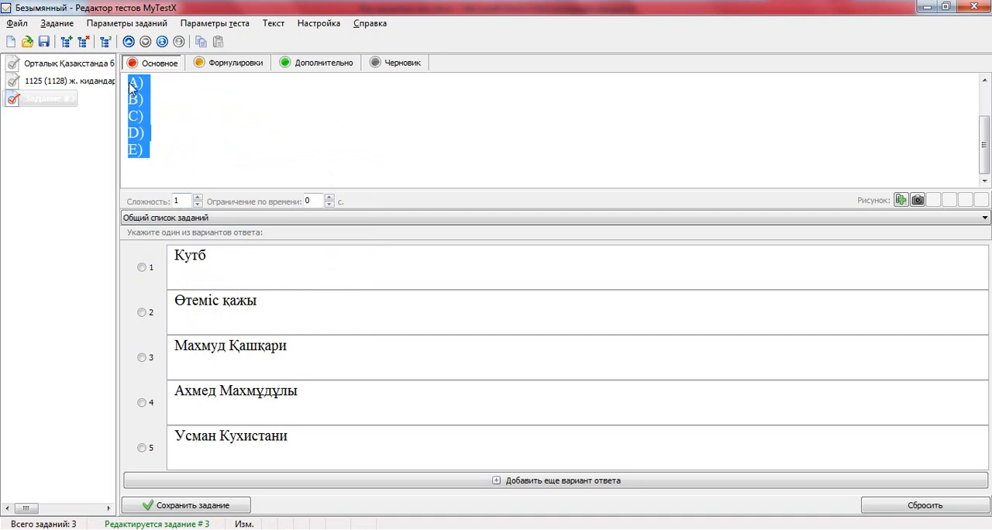
key(Delete)
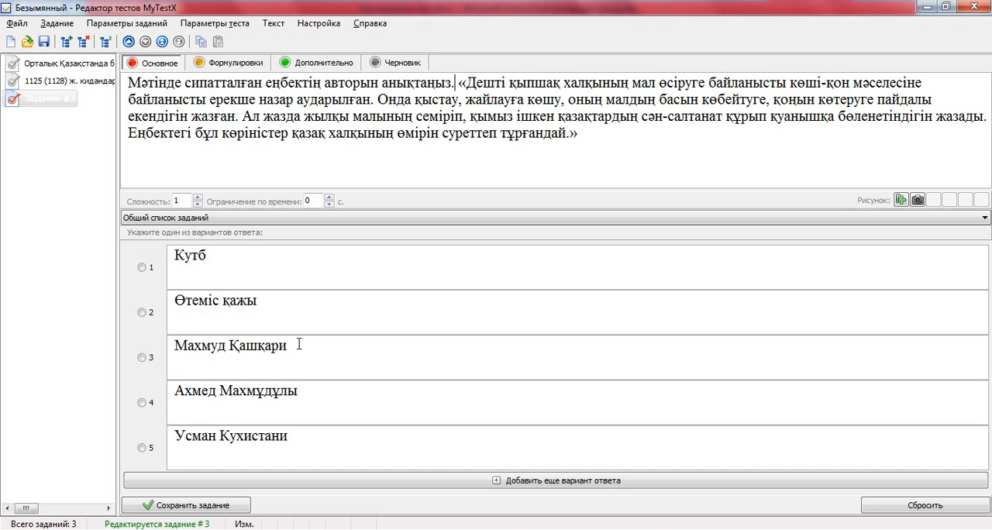
key(alt+Tab)
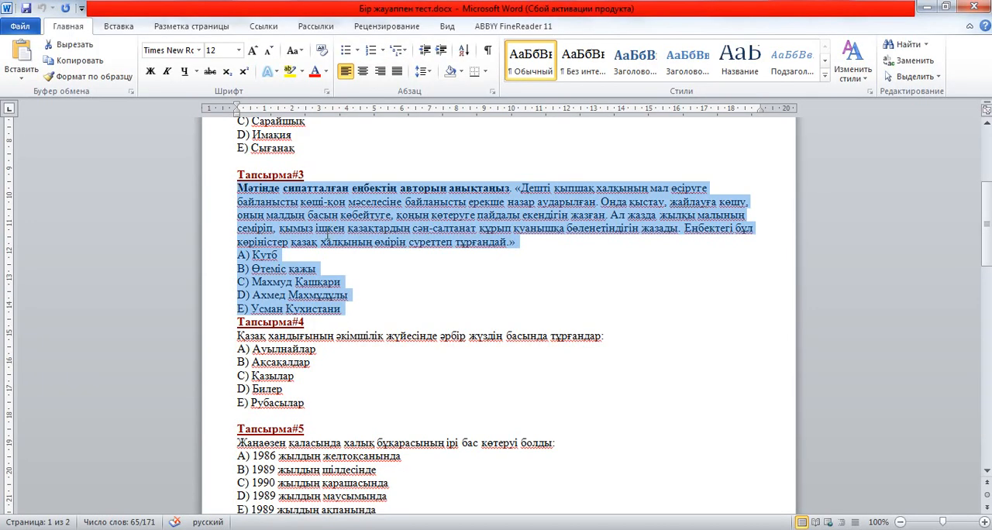
click(327, 234)
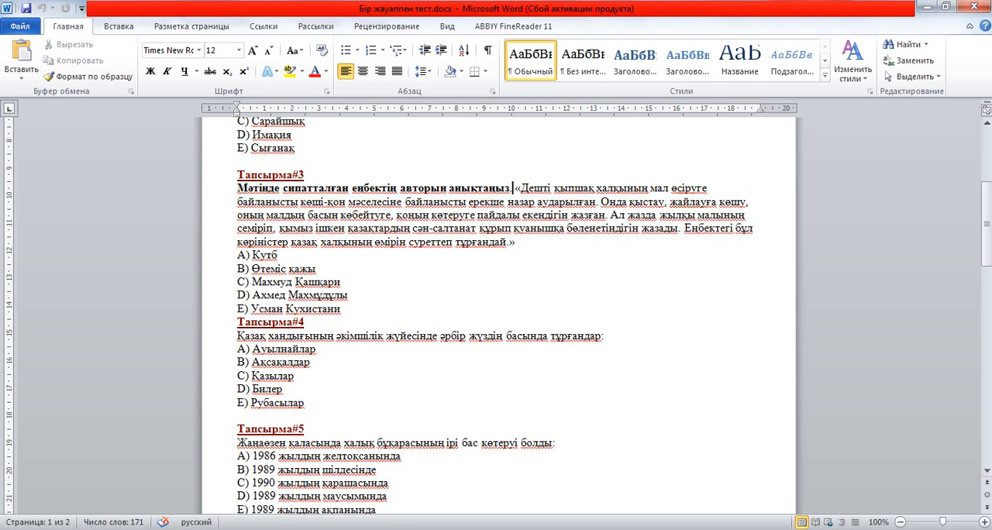
key(alt+Tab)
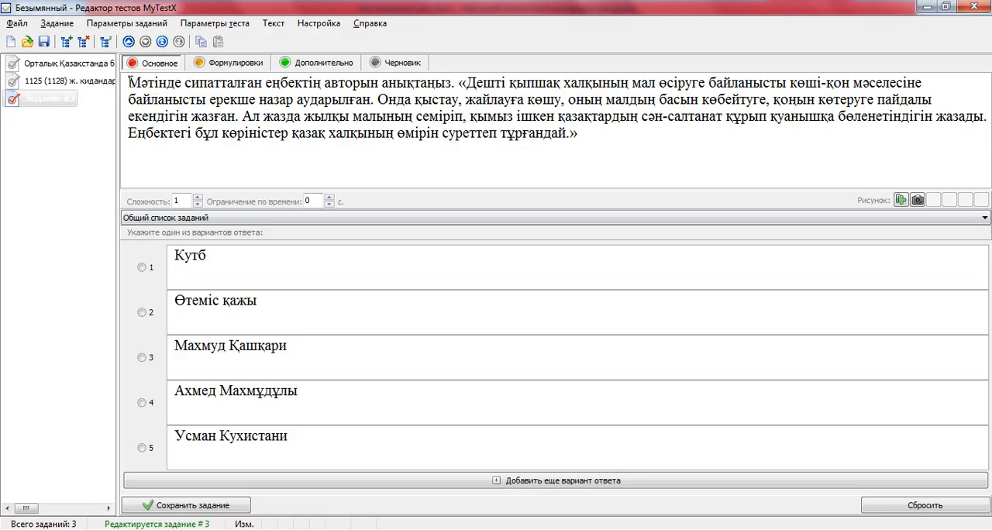
Make the third task's opening sentence "Мәтінде сипатталған еңбектің авторын анықтаңыз." bold and start the quoted passage on a new line.
drag(129, 81, 457, 82)
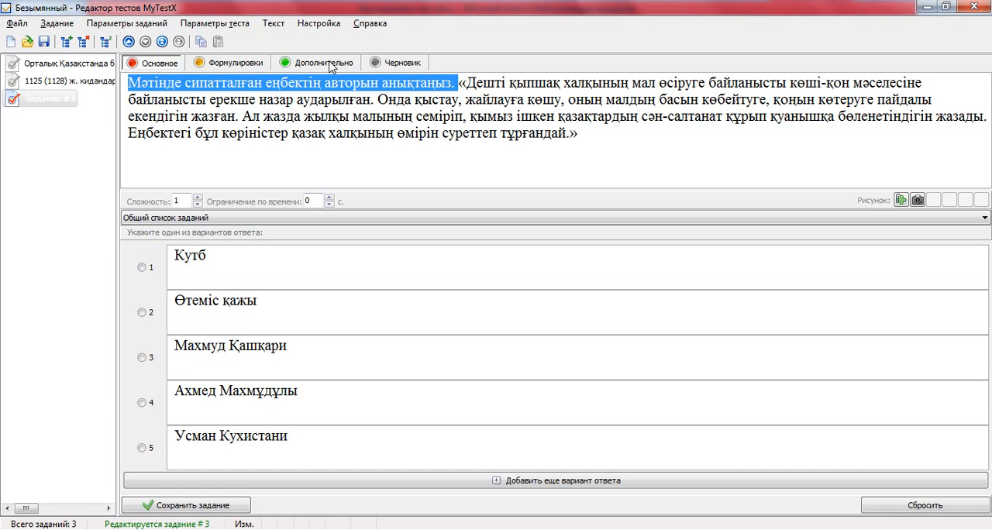
click(275, 25)
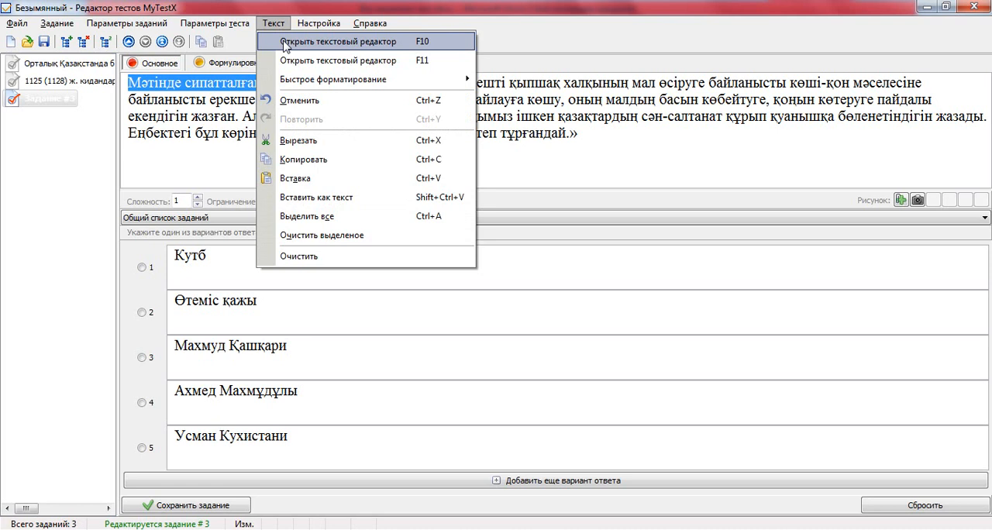
click(284, 43)
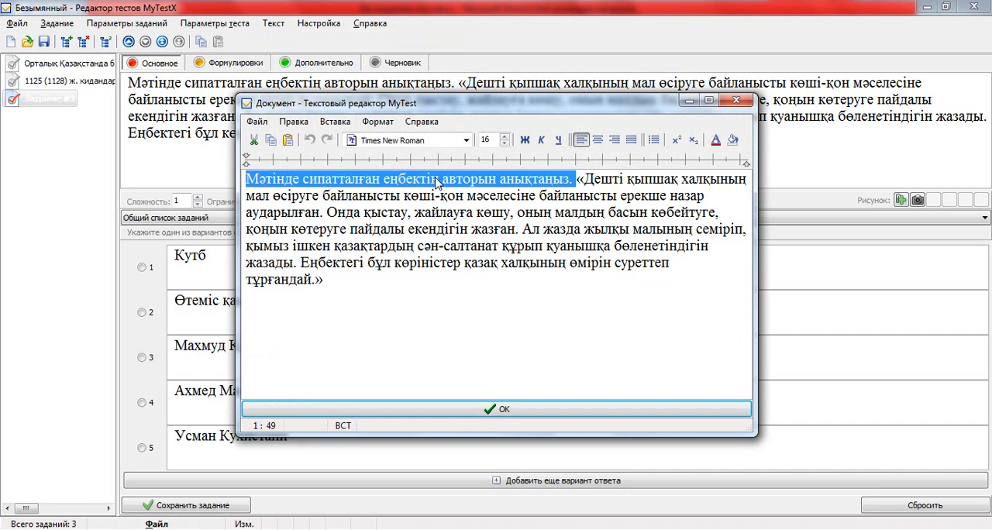
click(525, 141)
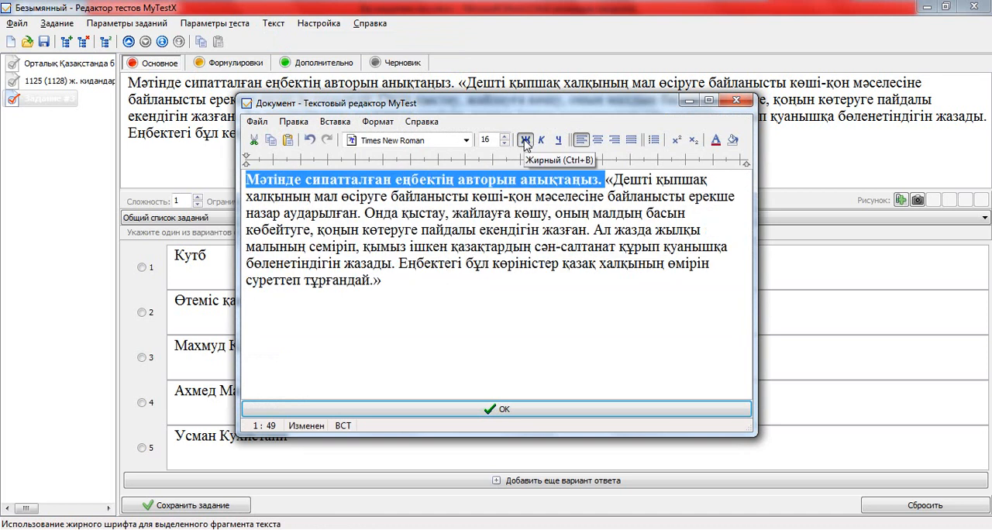
click(510, 412)
click(406, 163)
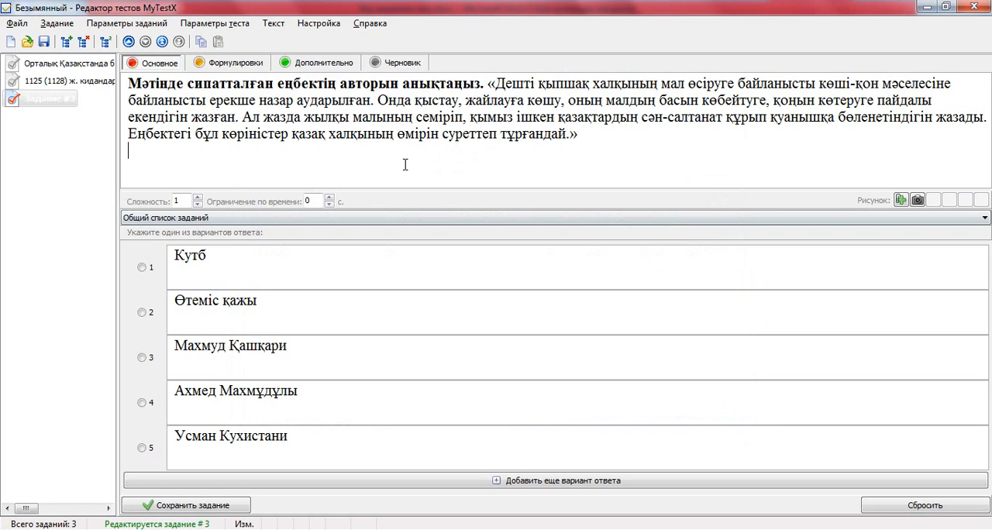
click(488, 83)
key(Return)
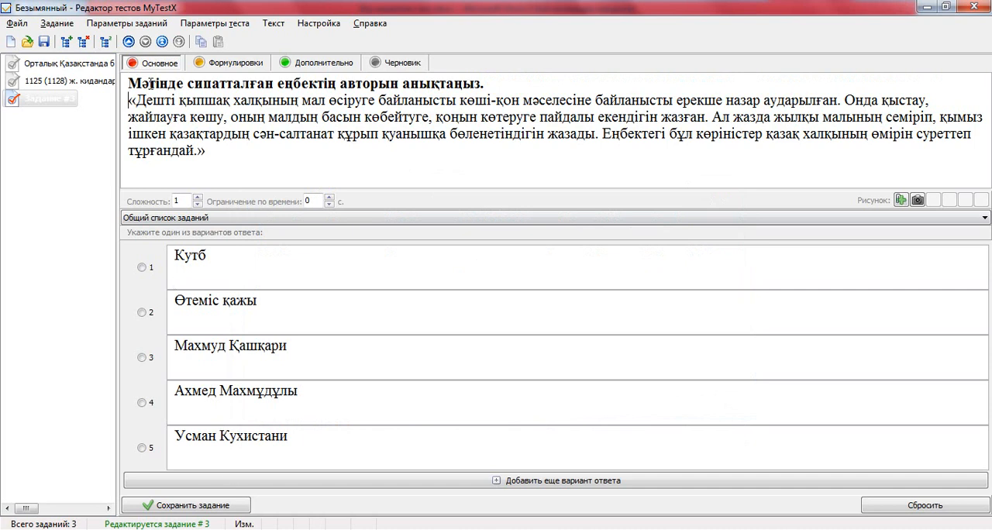
Mark option 2, Өтеміс қажы, as the correct answer and save the third task.
click(142, 312)
click(194, 506)
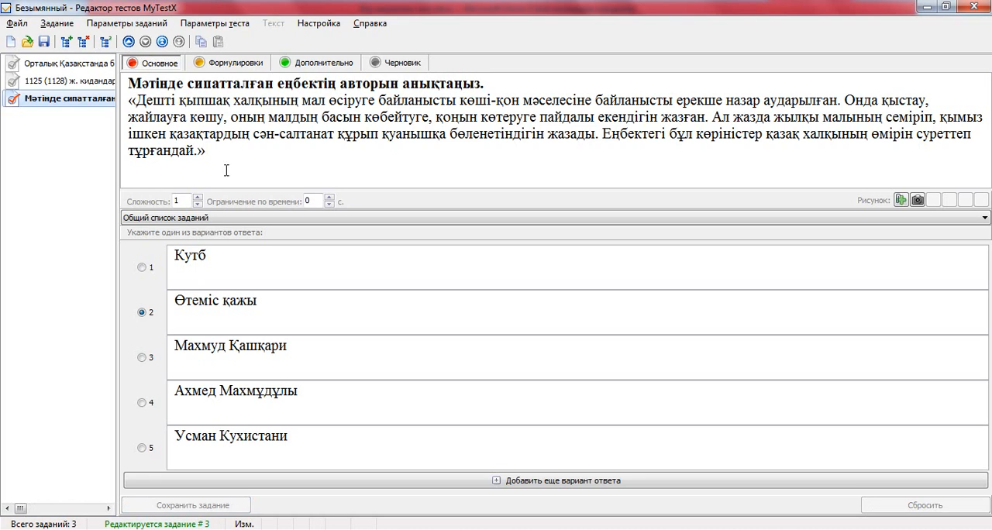
Add a fourth Одиночный выбор task and enter the question "Қлы Отан соғысы қашан басталды?".
click(66, 42)
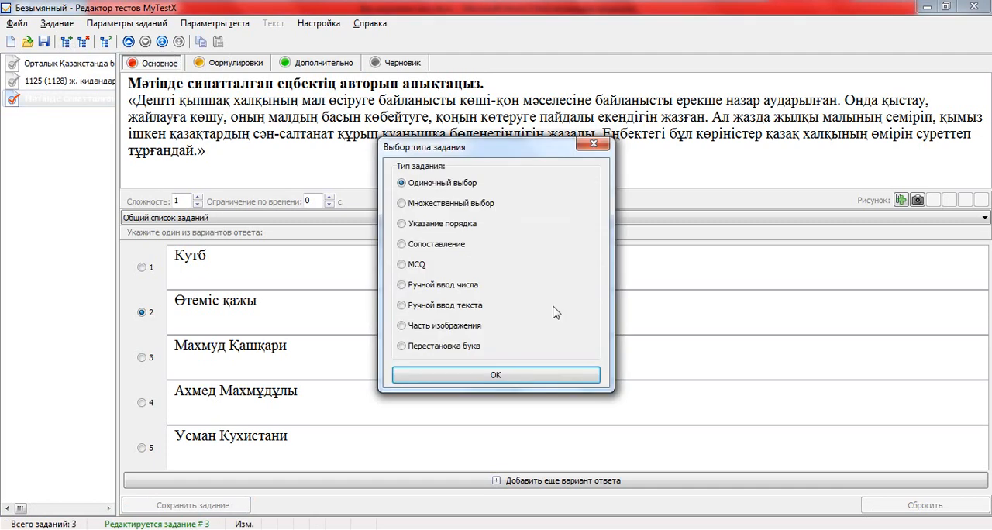
click(533, 377)
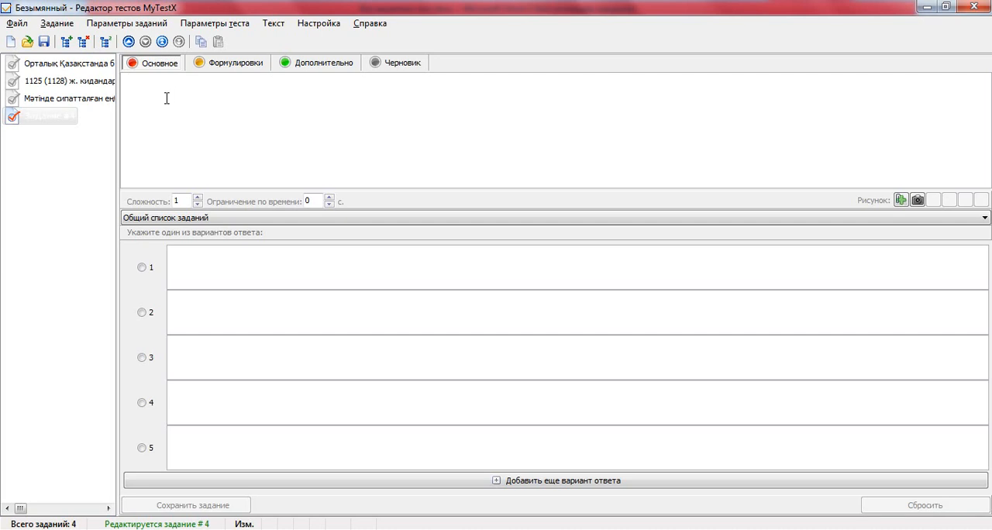
text(Қ)
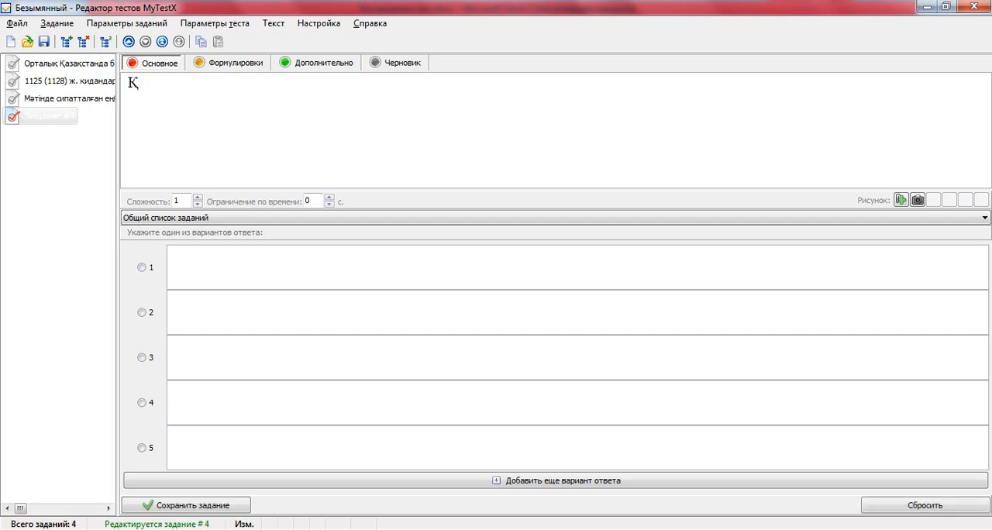
text(лы Отан соғысы)
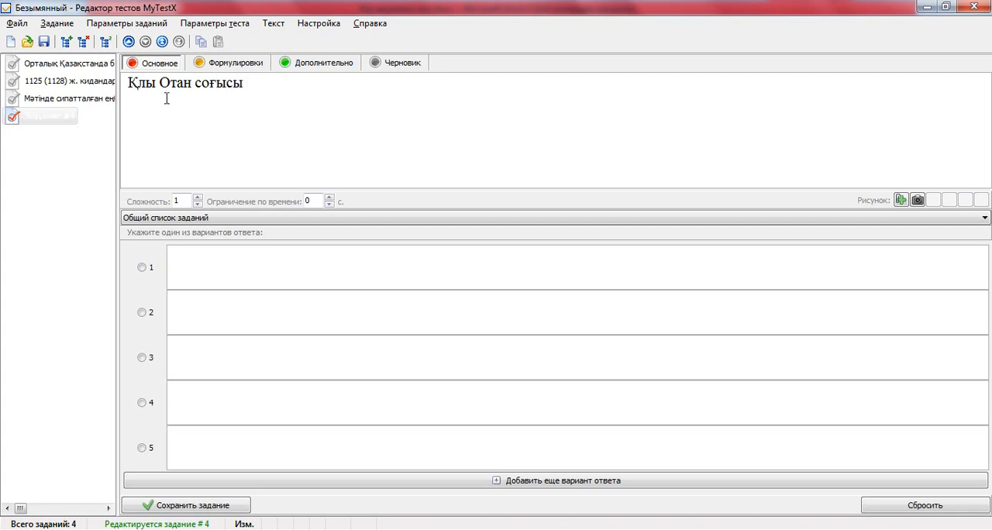
text( қашан басталды)
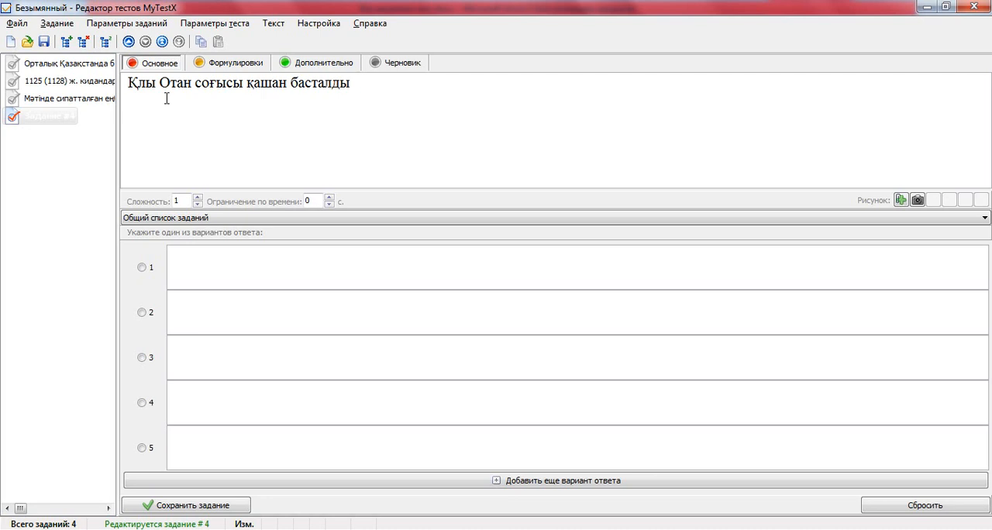
text(?)
Fill the fourth task's answer options 1 to 3 with 1941 ж., 1939 ж. and 1945 ж.
click(202, 262)
text(1941)
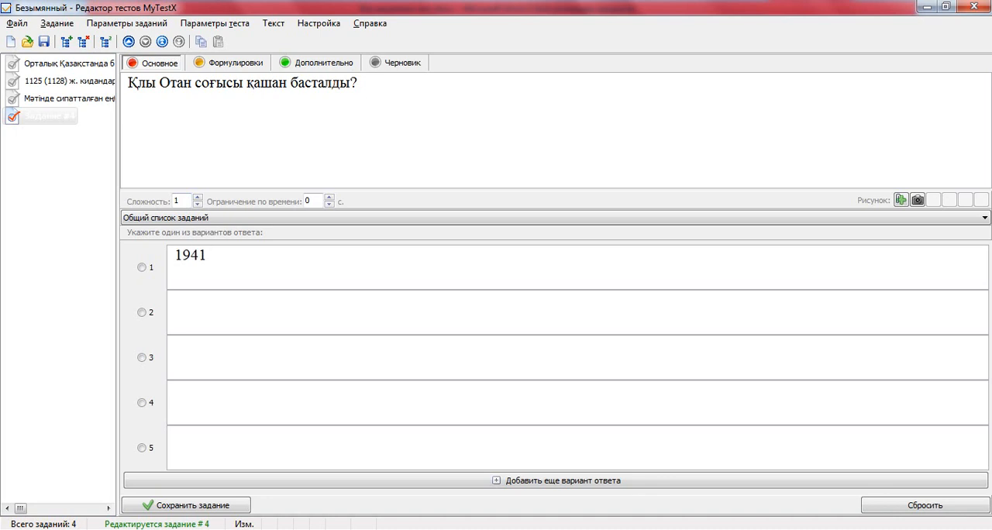
text( ;)
key(BackSpace)
key(BackSpace)
text(ж)
click(204, 311)
text(18)
key(BackSpace)
text(9)
text(3)
text(9)
text( ж.)
text(19)
text(45 ж)
text(.)
Fill the fourth task's answer options 4 and 5 with 1914 ж. and 1918 ж.
click(197, 397)
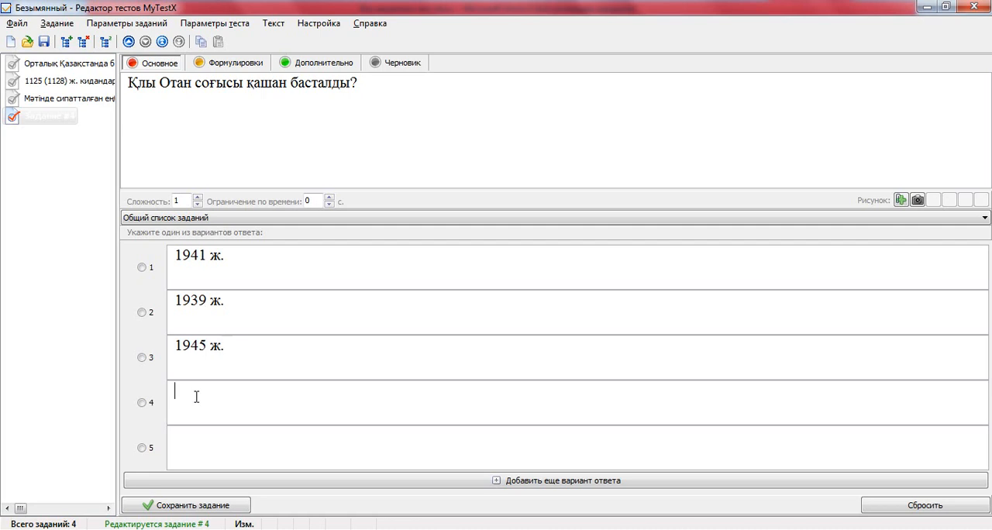
text(1914 ж.)
click(200, 450)
text(1918 ж.)
Mark option 1, 1941 ж., as the correct answer and save the fourth task.
click(142, 268)
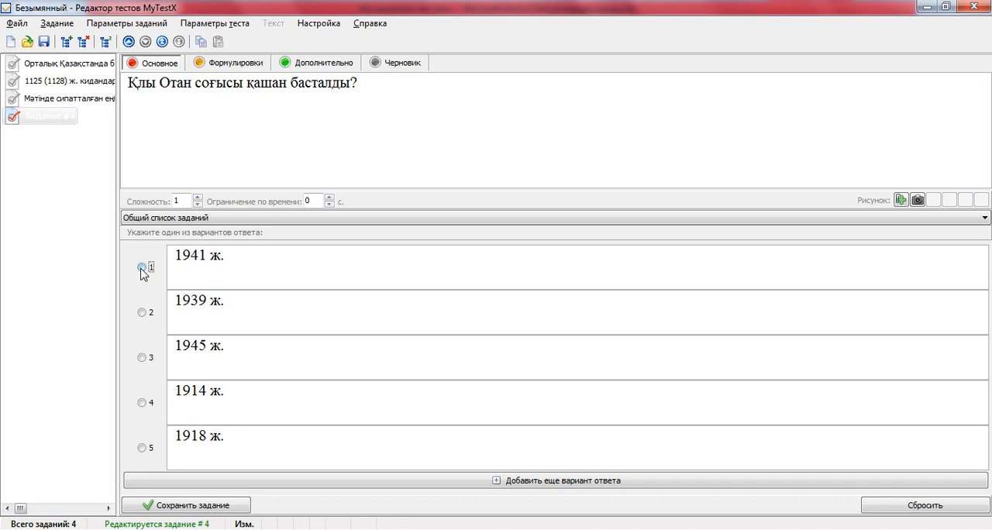
click(196, 512)
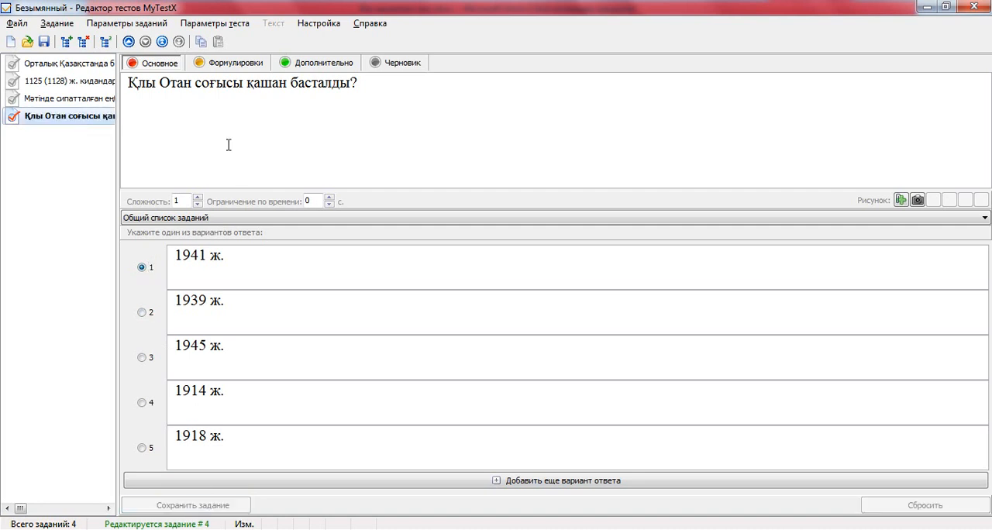
click(228, 145)
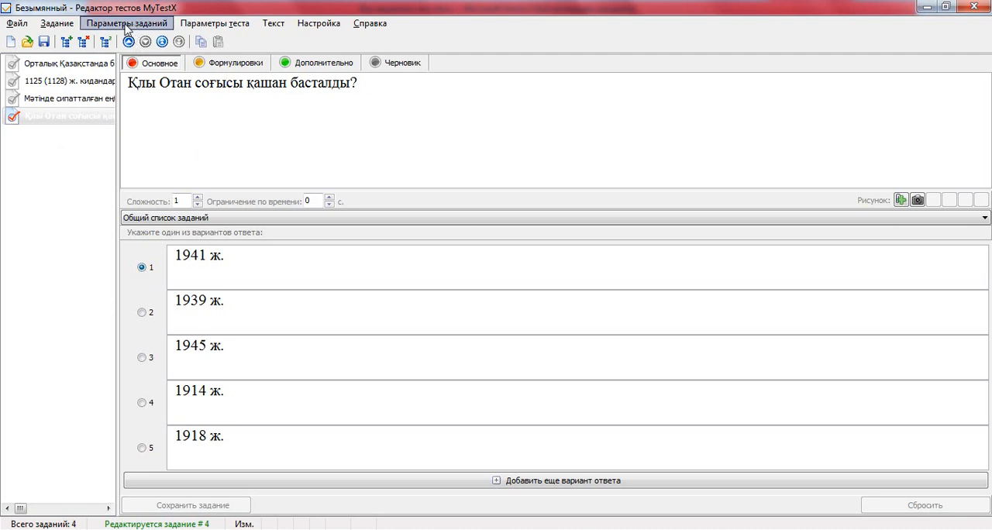
Check all tasks in the test for errors and dismiss the report.
click(127, 25)
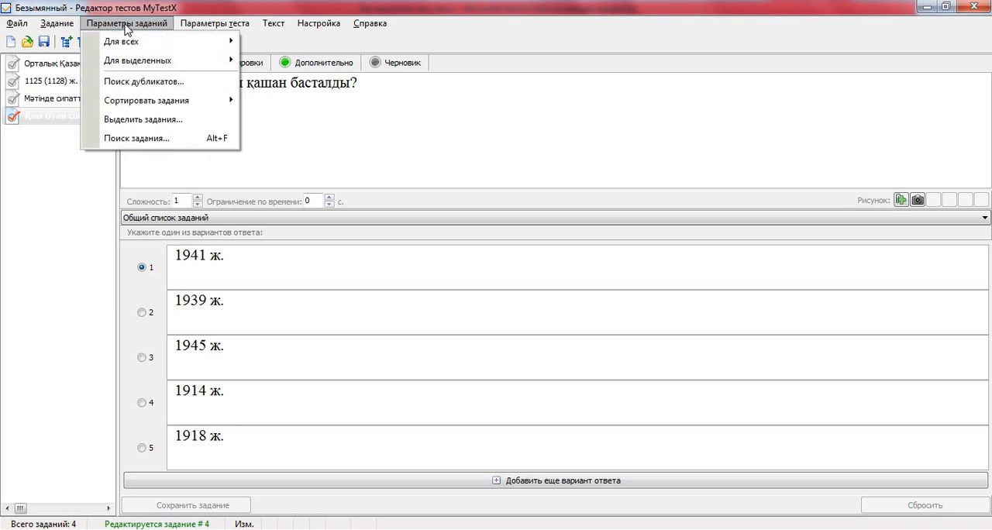
mouse_move(130, 45)
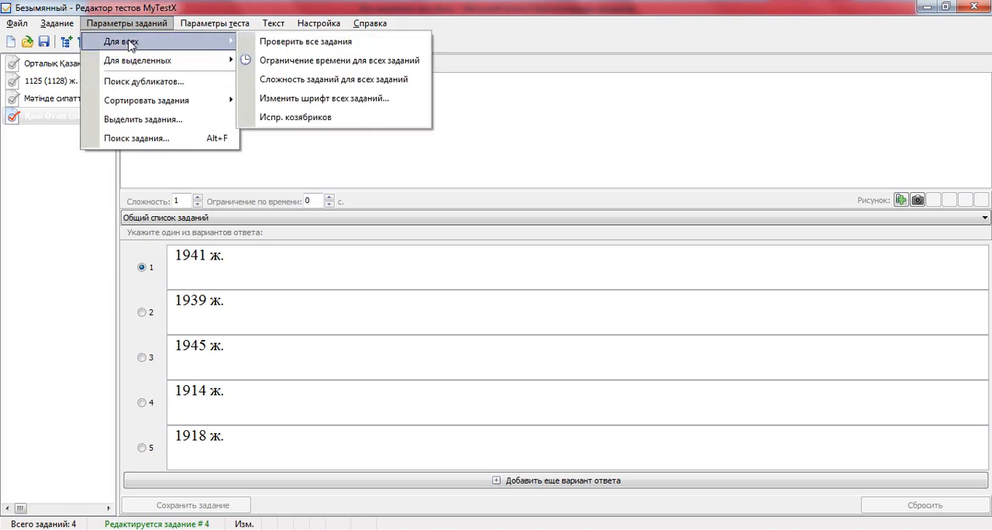
click(344, 44)
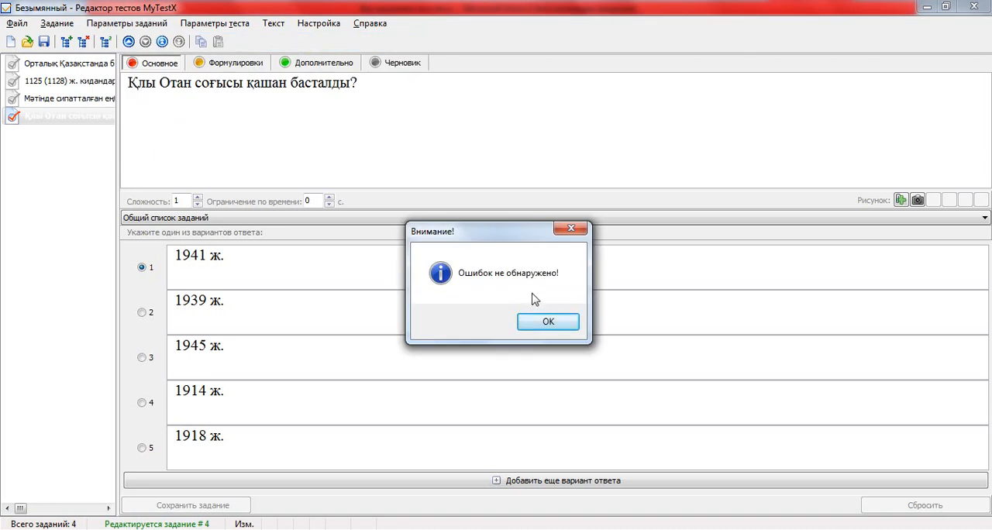
click(548, 321)
click(234, 126)
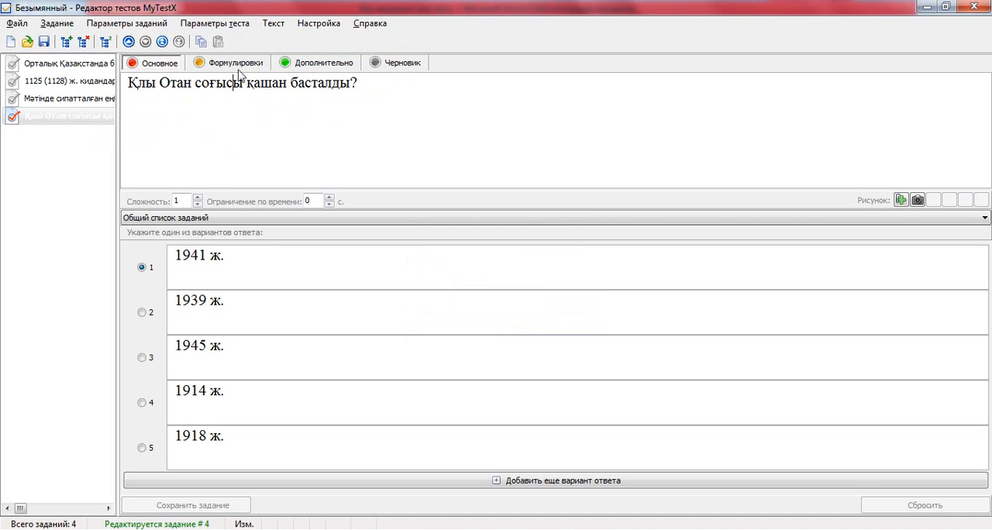
click(227, 26)
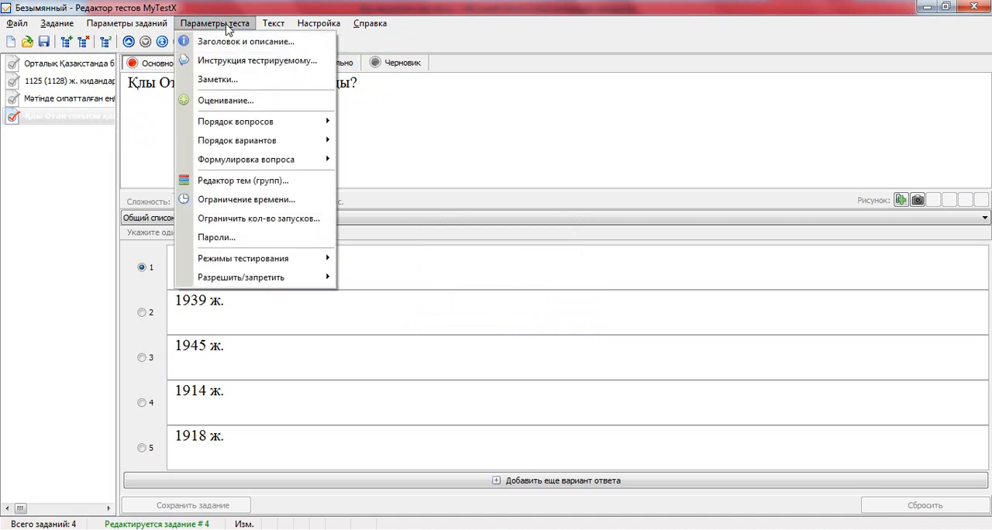
click(443, 162)
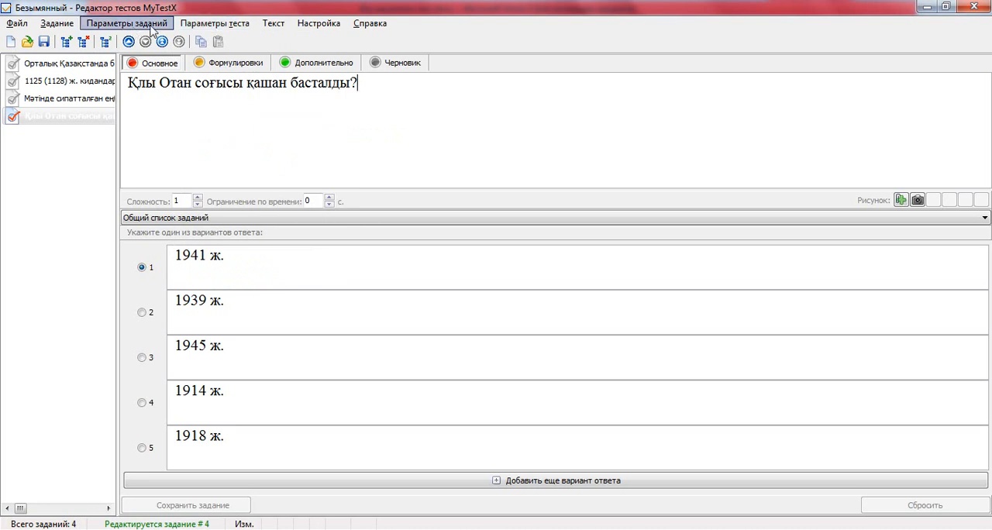
Set the test's title to "Бір жауаппен тест" and save the title and description changes.
click(222, 26)
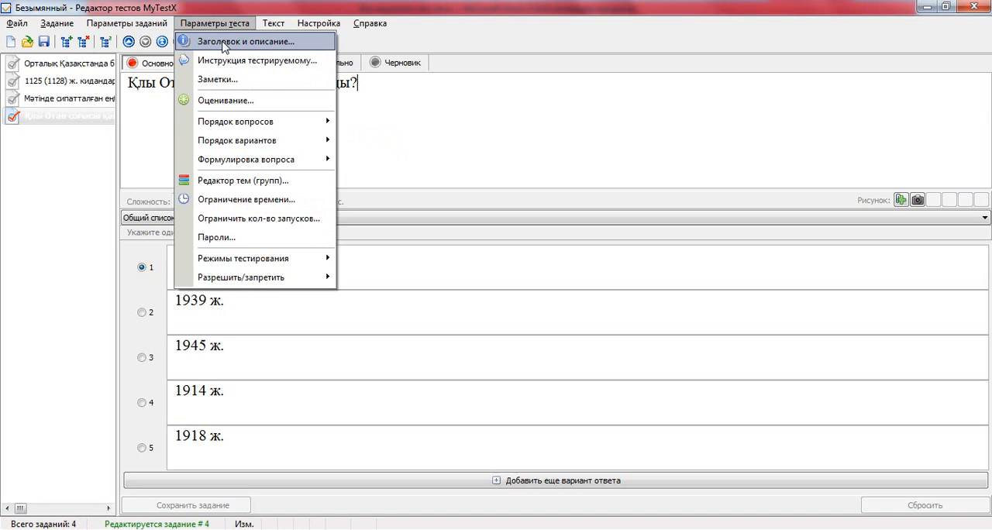
click(223, 43)
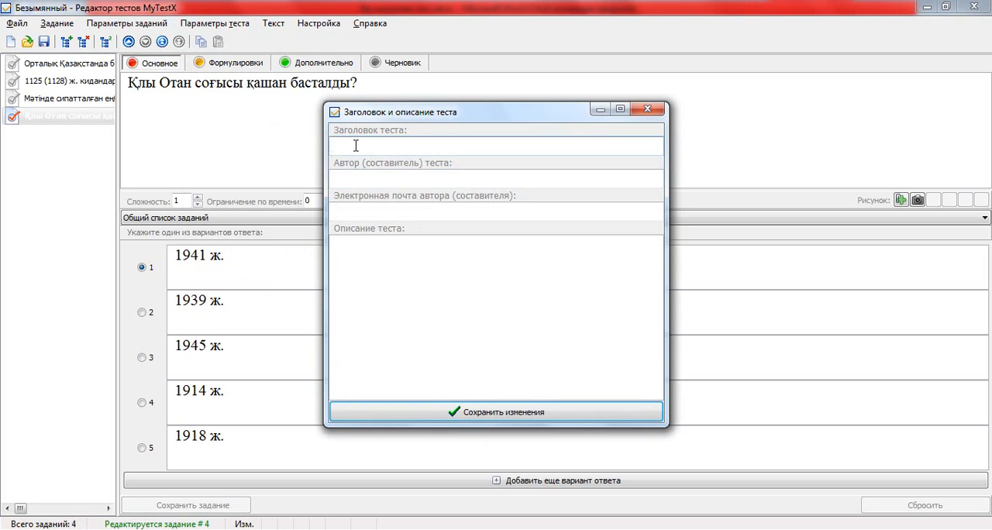
text(Бір жауаппен тест)
click(373, 179)
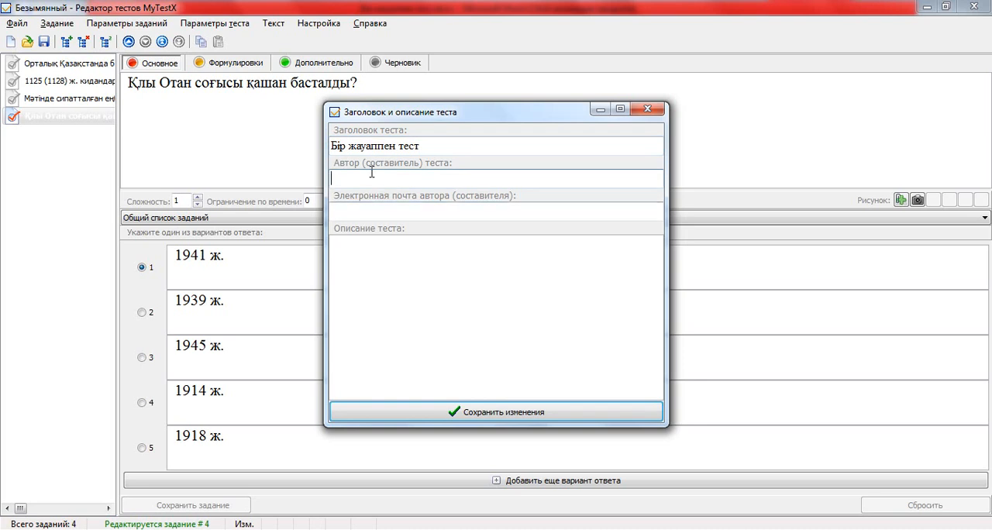
click(507, 415)
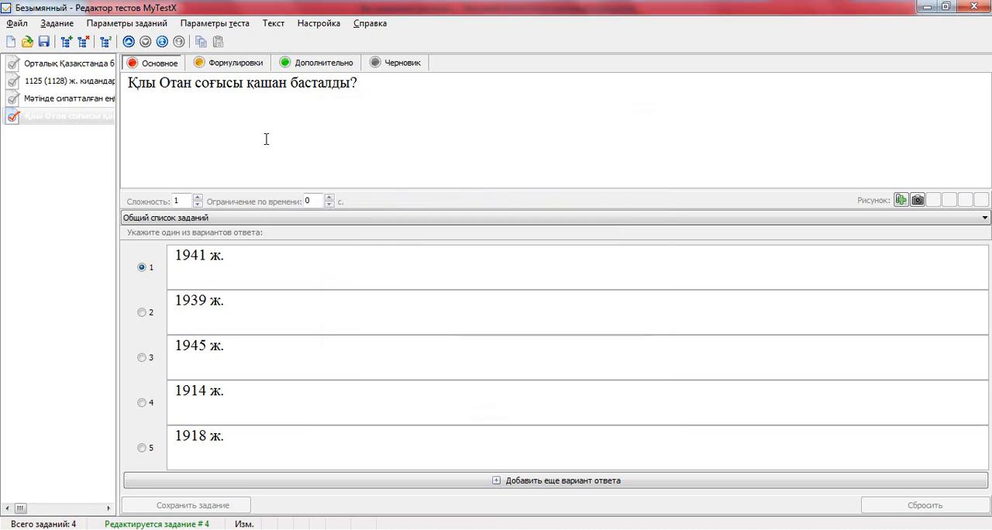
Copy the test's title from its title and description settings and close them without saving.
click(226, 28)
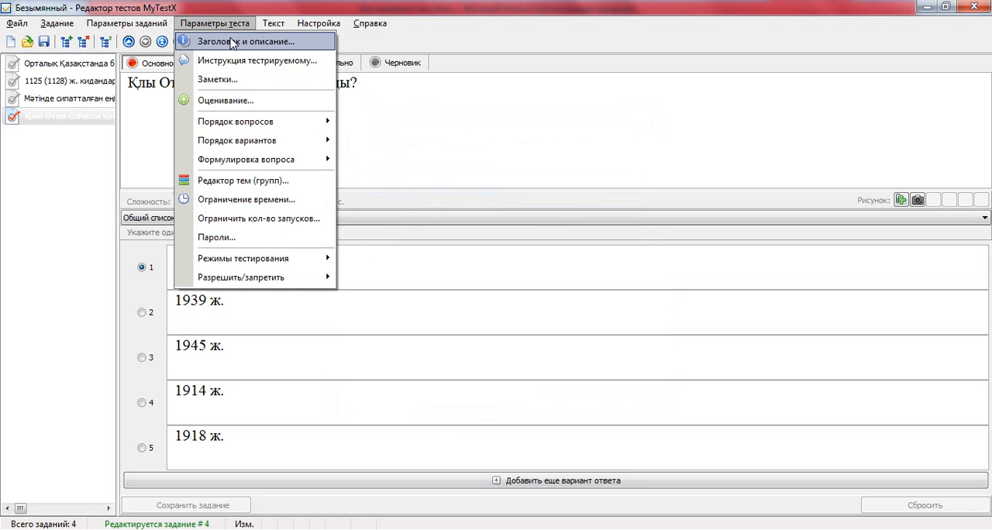
click(233, 44)
drag(438, 147, 331, 145)
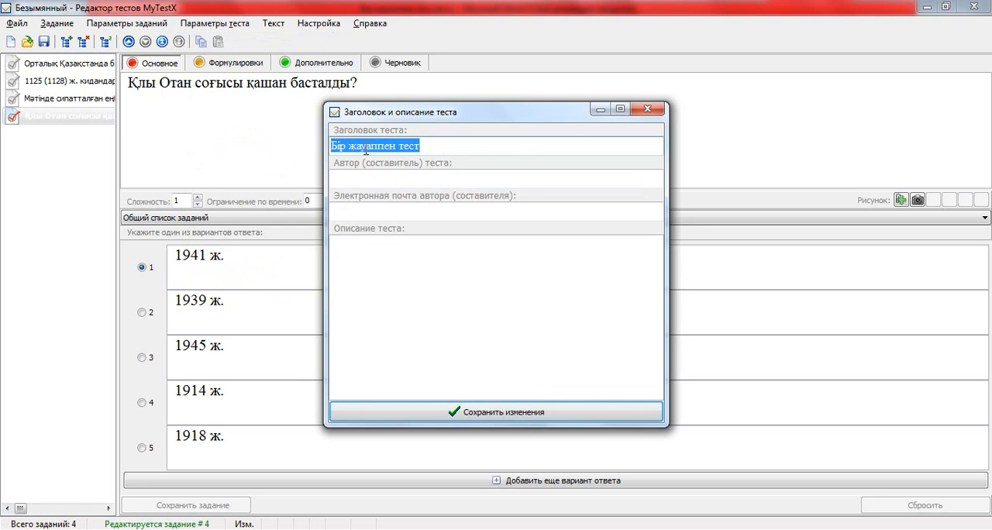
right_click(365, 152)
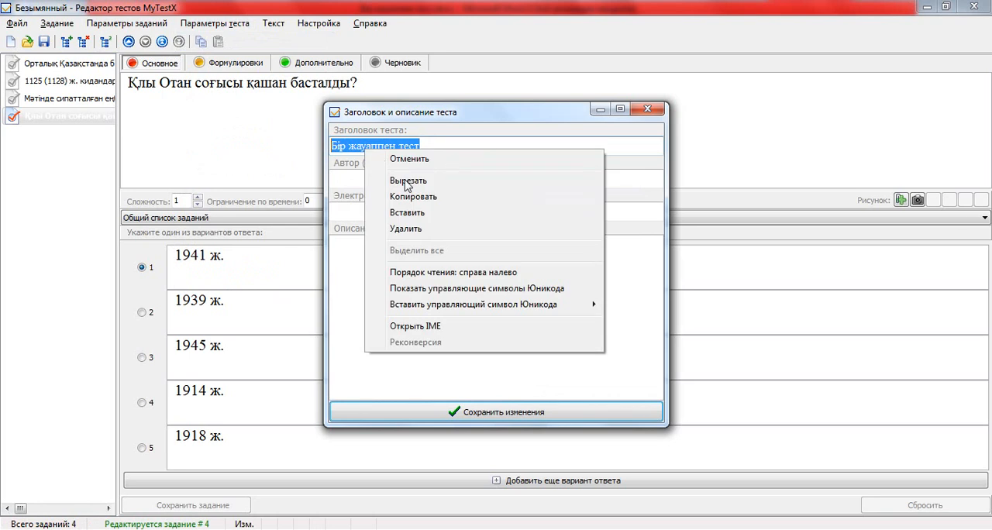
click(411, 197)
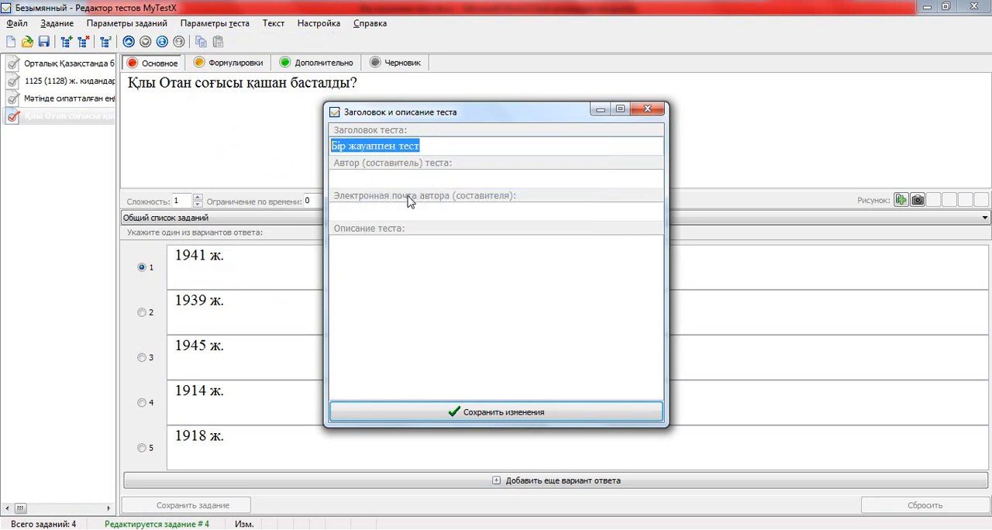
click(647, 109)
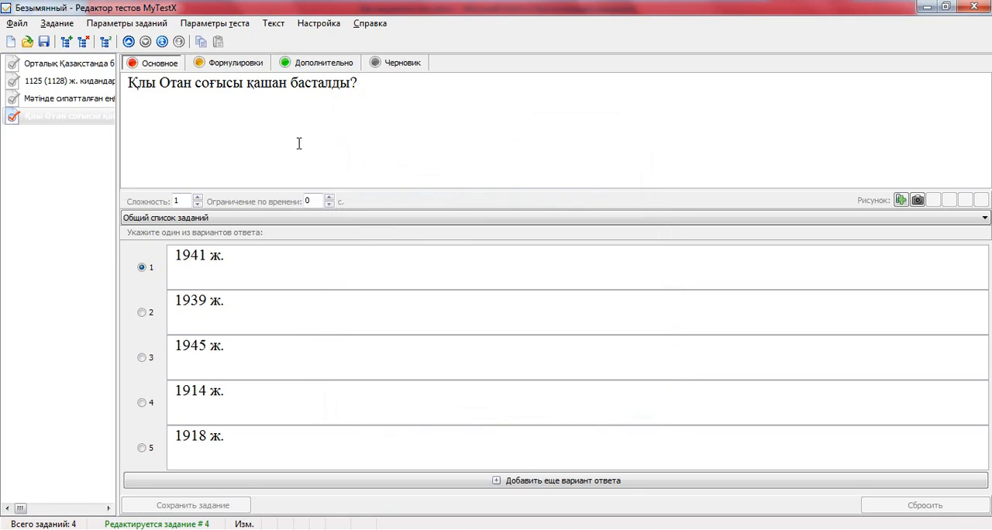
Start saving the test as a file and choose the desktop as the destination folder.
click(45, 42)
click(44, 42)
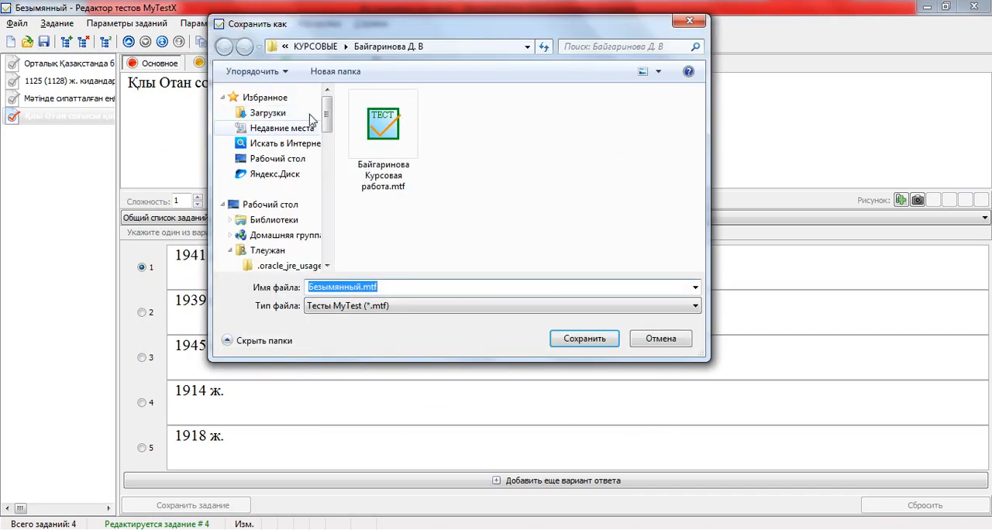
click(277, 208)
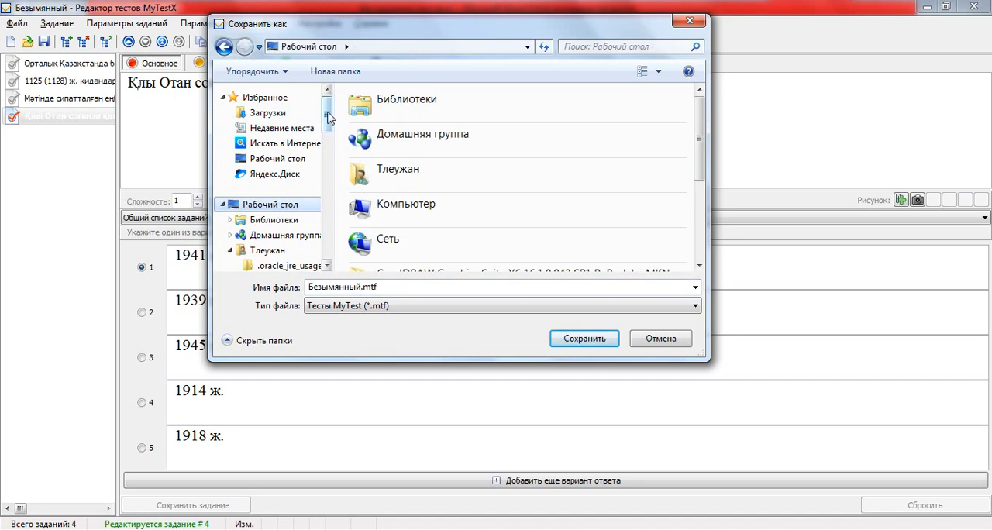
Try to replace the default file name with copied text.
double_click(347, 289)
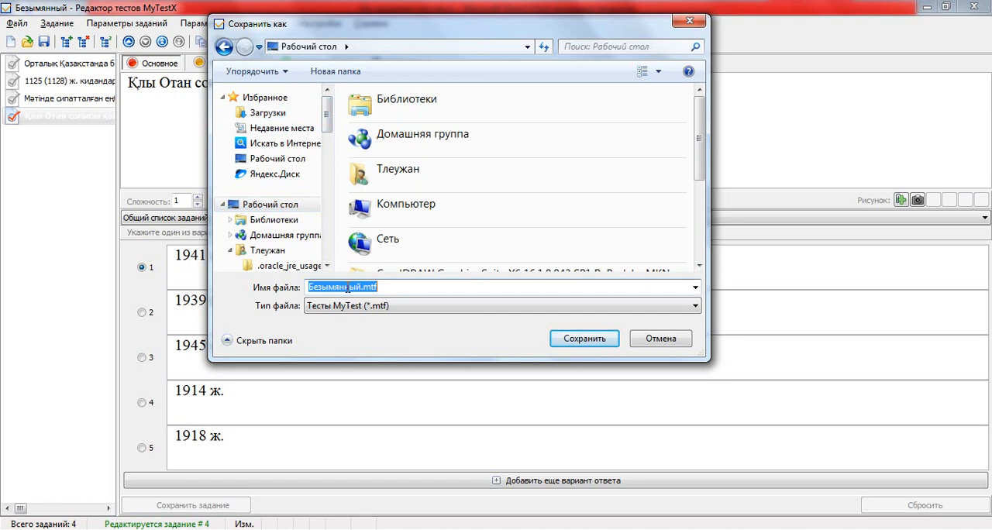
right_click(347, 289)
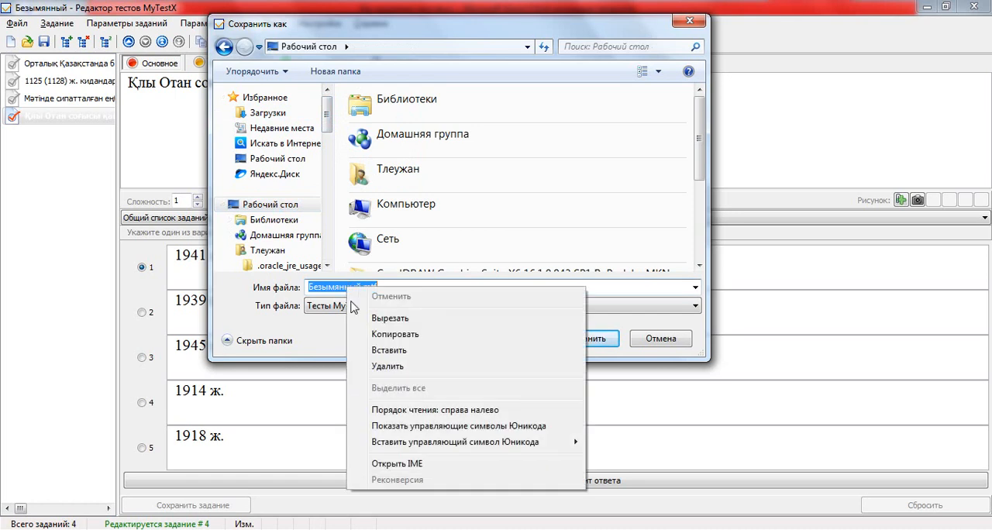
click(385, 339)
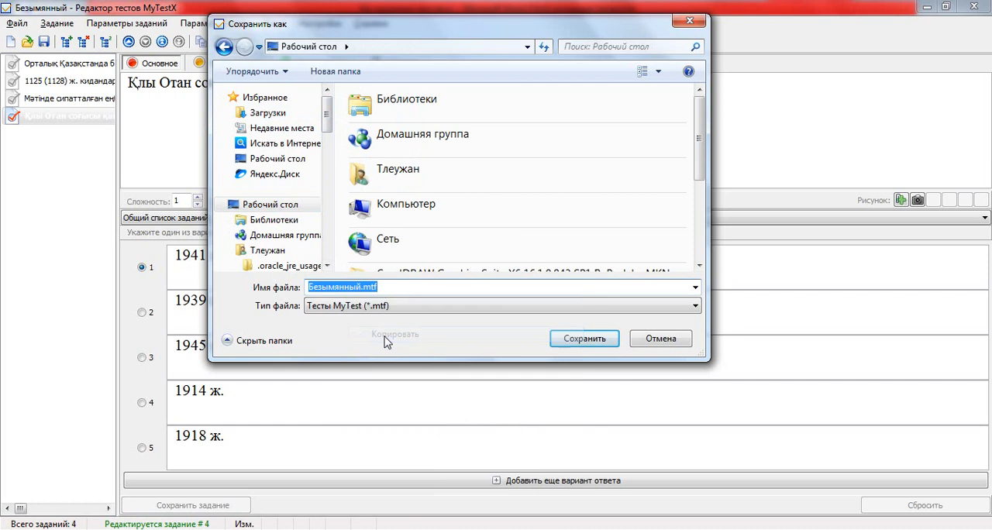
right_click(343, 288)
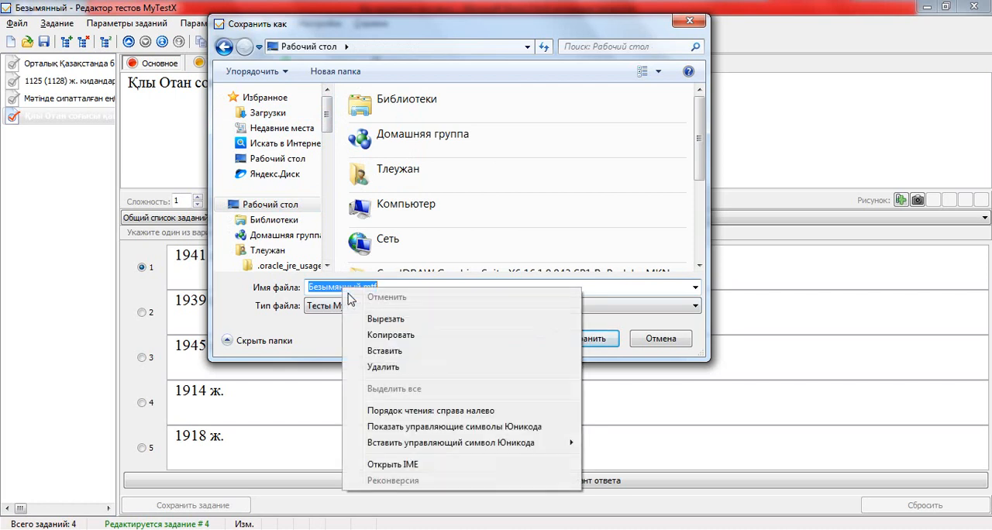
click(379, 349)
Name the test file "Бір жауаппен тест" and save it.
drag(379, 287, 279, 293)
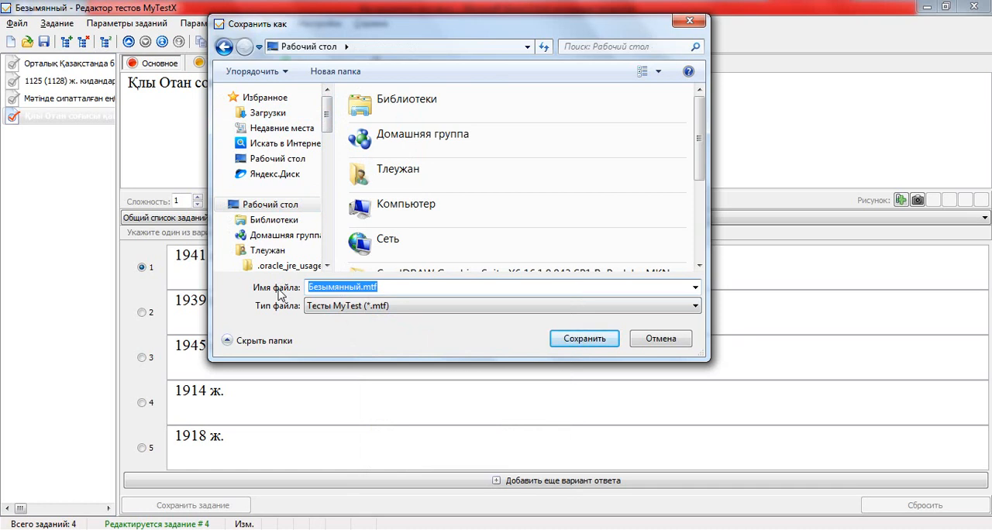
text(Бі)
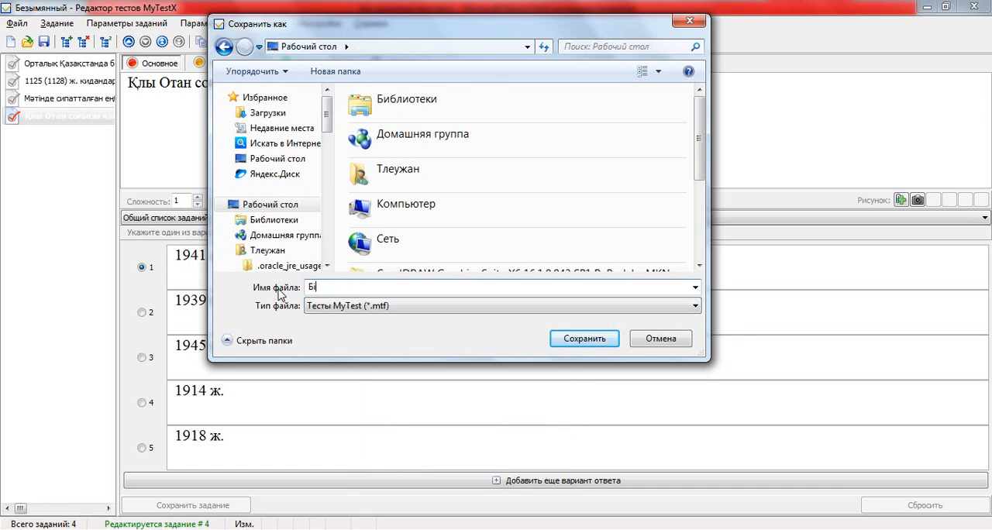
text(р жауаппен тетс)
key(BackSpace)
key(BackSpace)
text(ст)
click(572, 342)
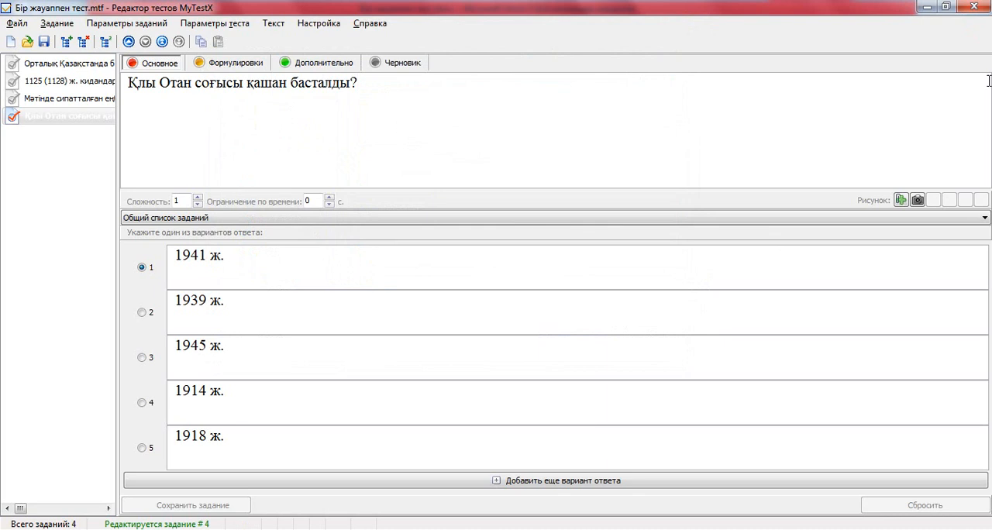
Leave the test editor for the desktop and move the saved test file to the empty space near the MyTestEditor shortcut.
click(973, 9)
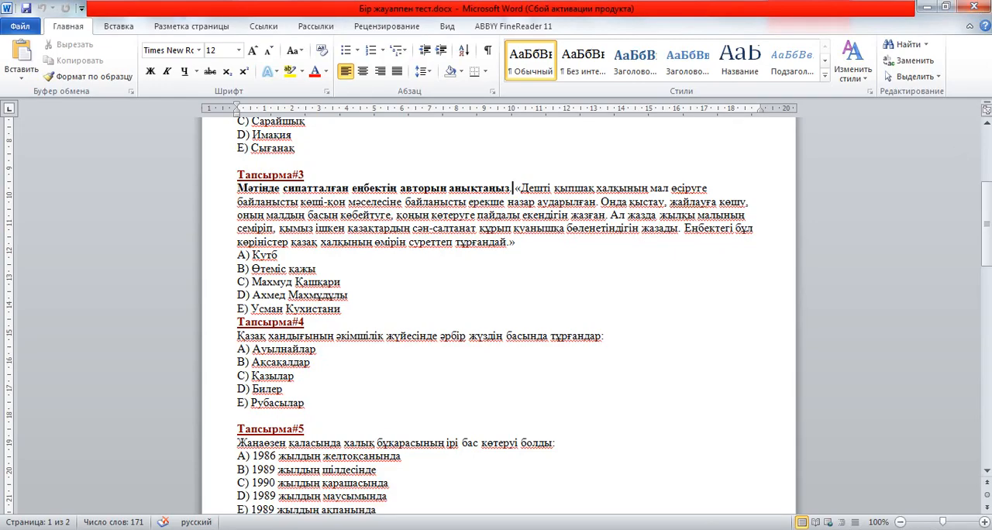
click(990, 528)
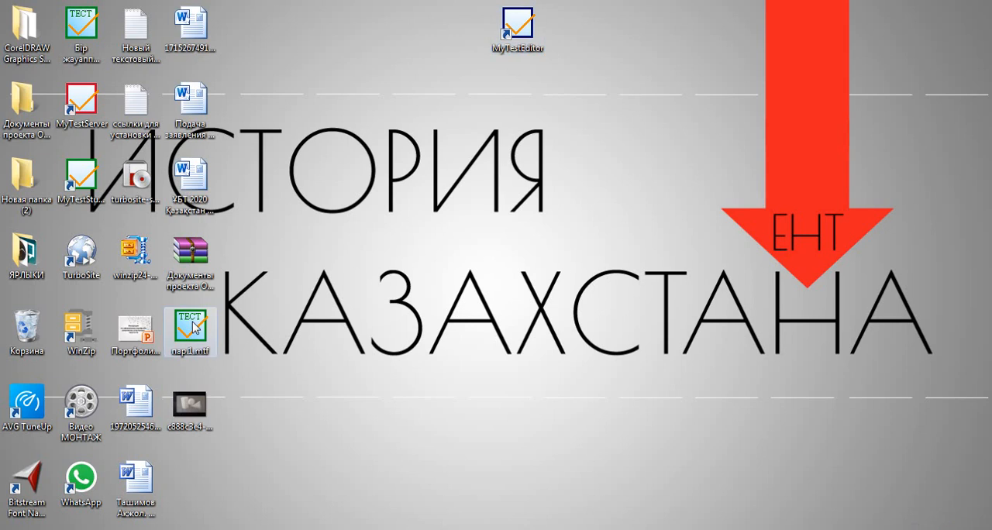
click(81, 24)
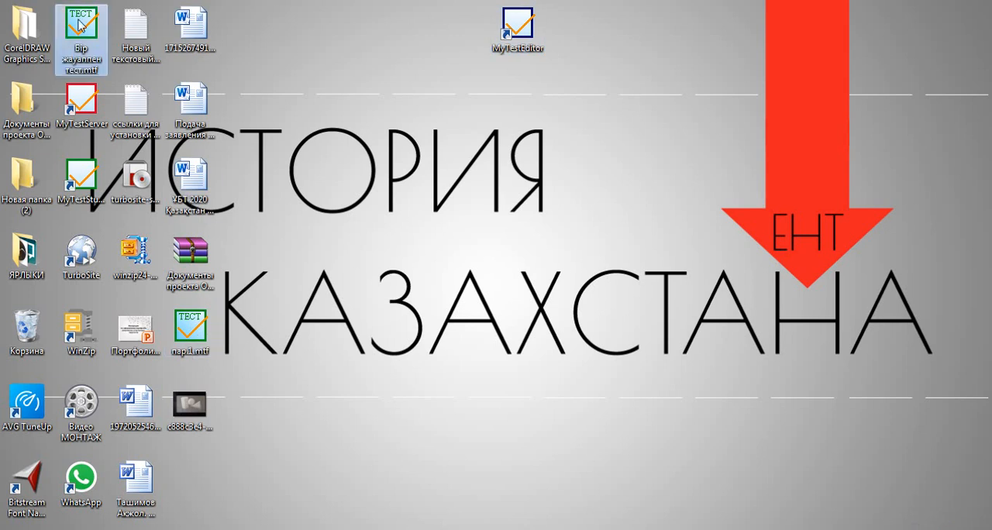
drag(80, 23, 358, 48)
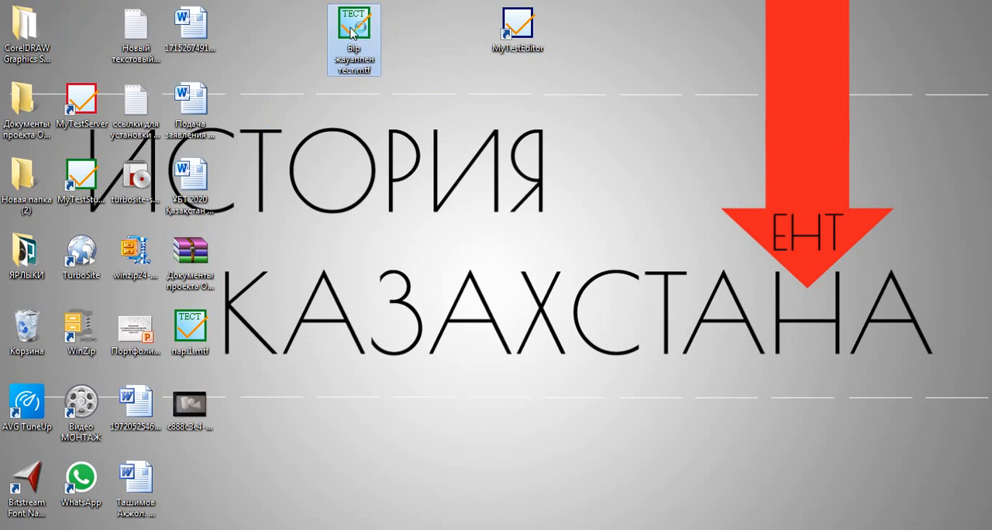
Open the saved test file in MyTestStudent and start the test.
double_click(353, 33)
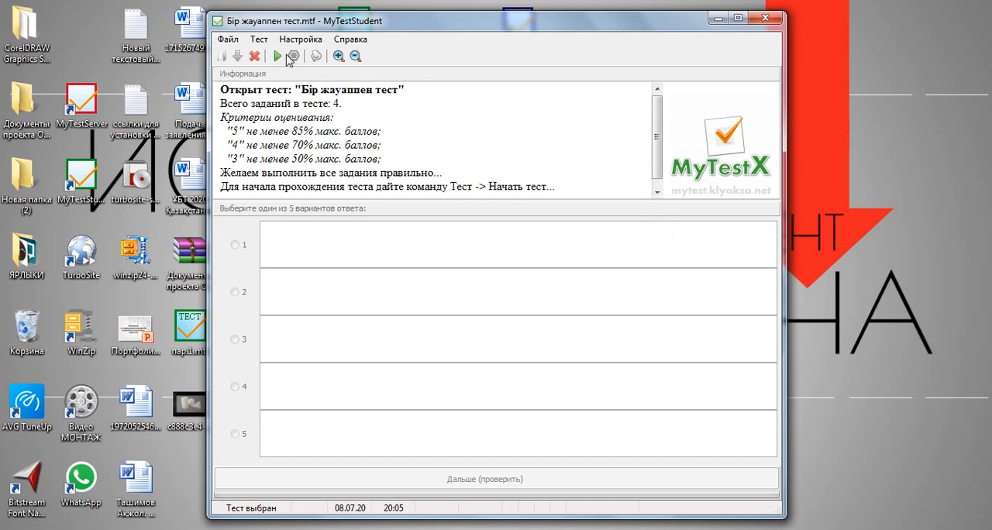
click(259, 39)
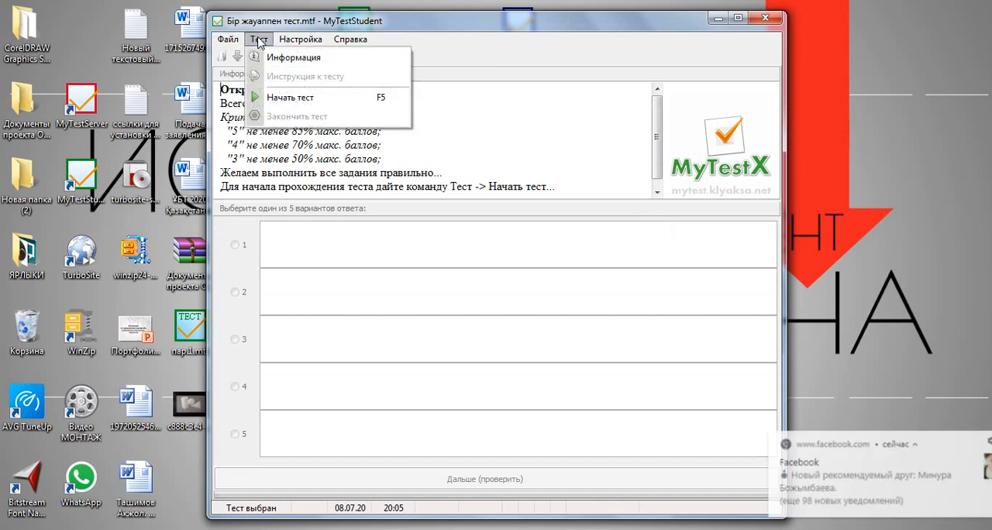
click(372, 97)
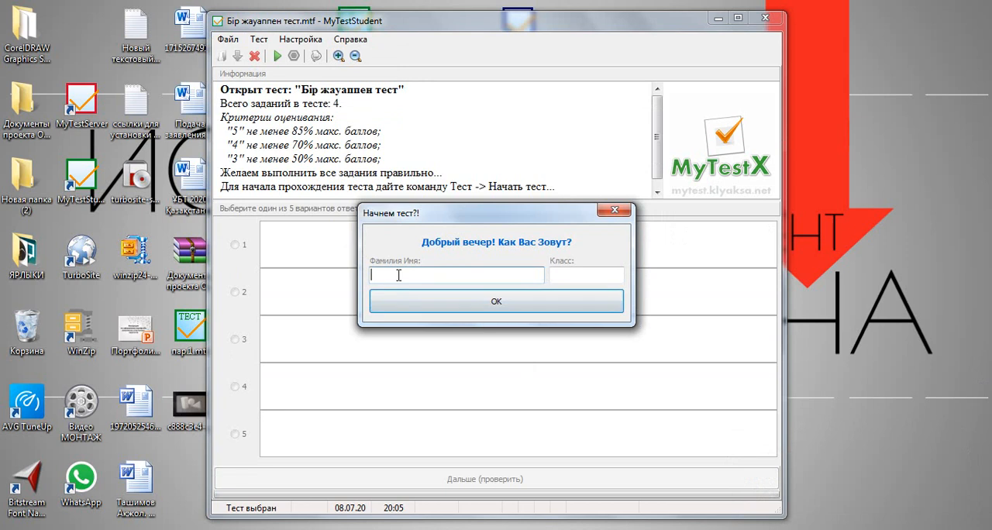
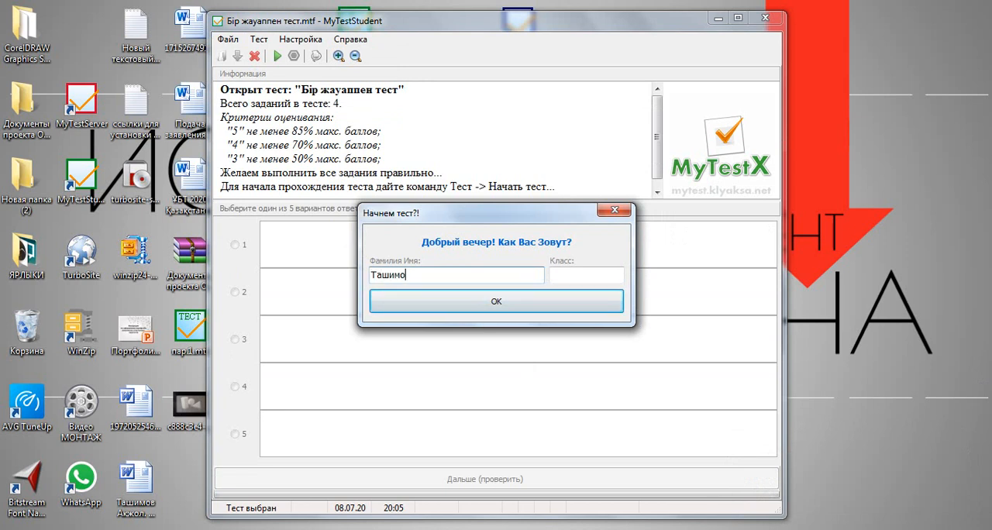
Enter the student's full name and class 11, and begin answering the test.
click(563, 274)
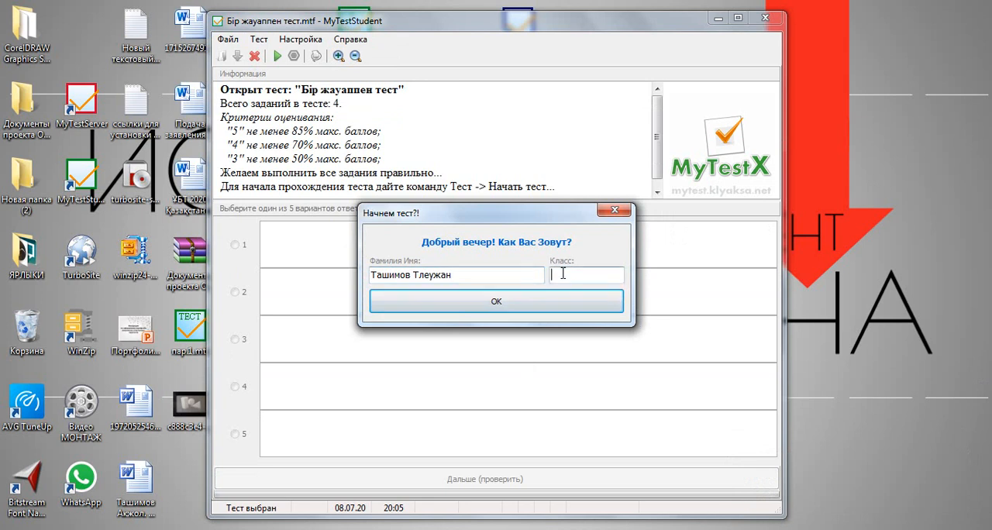
text(11)
click(530, 301)
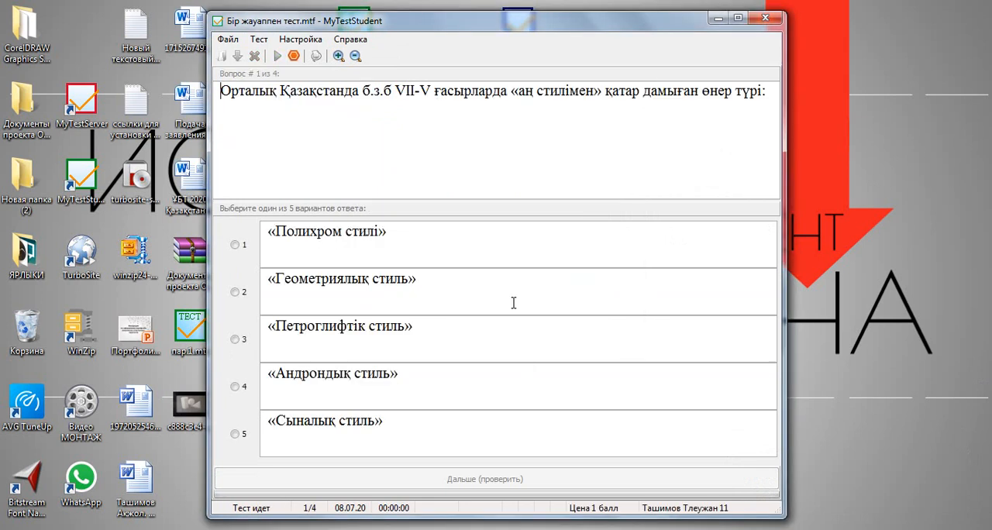
Answer the four test questions with options 3, 2, 3 and 4 in turn, submitting each one.
click(240, 342)
click(486, 480)
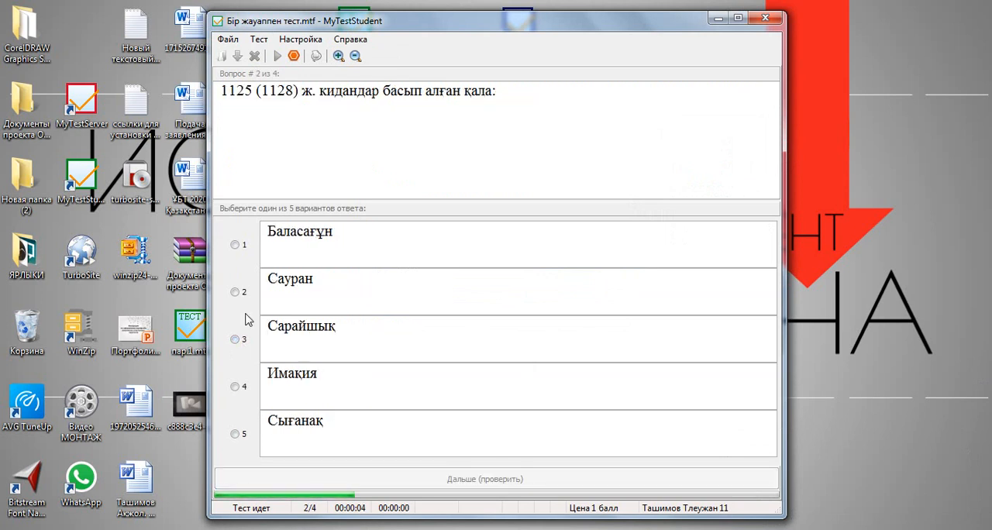
click(239, 300)
click(572, 474)
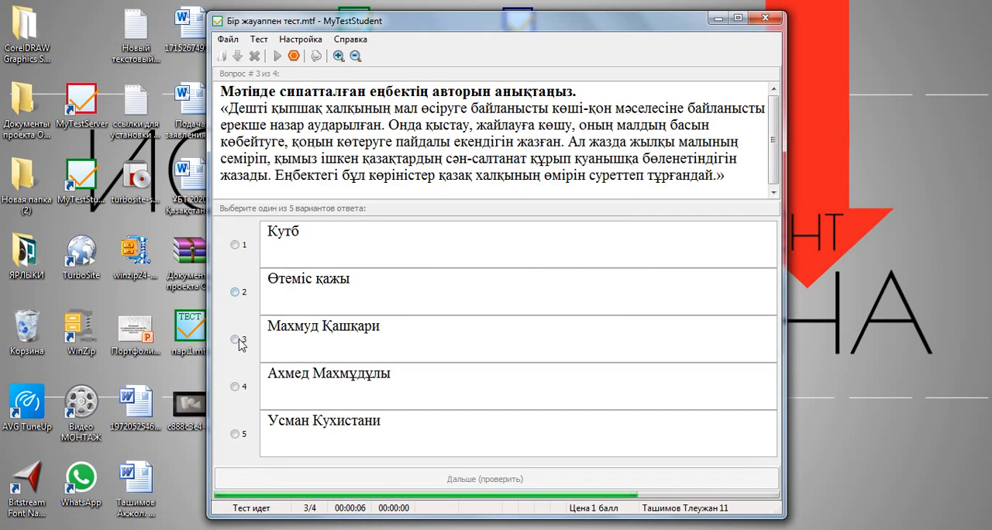
click(242, 341)
click(480, 479)
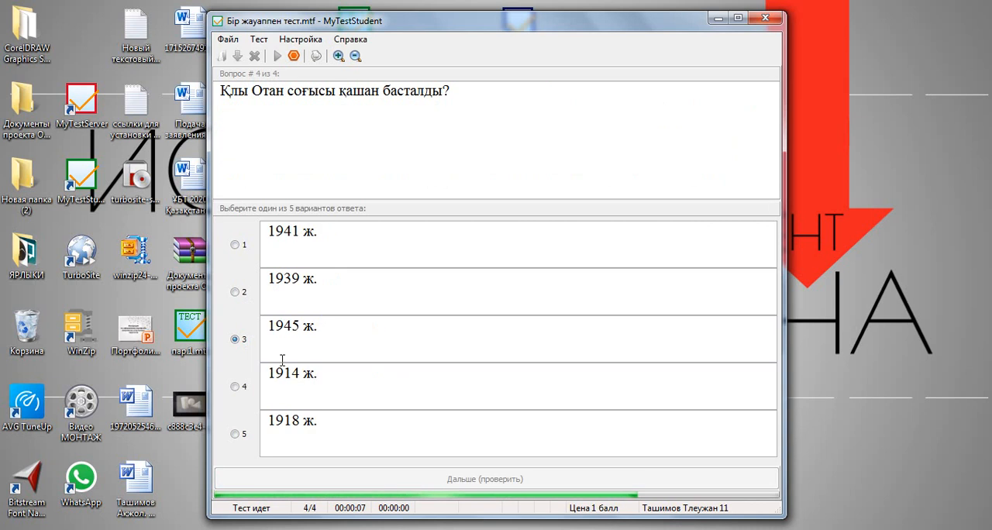
click(237, 387)
click(478, 481)
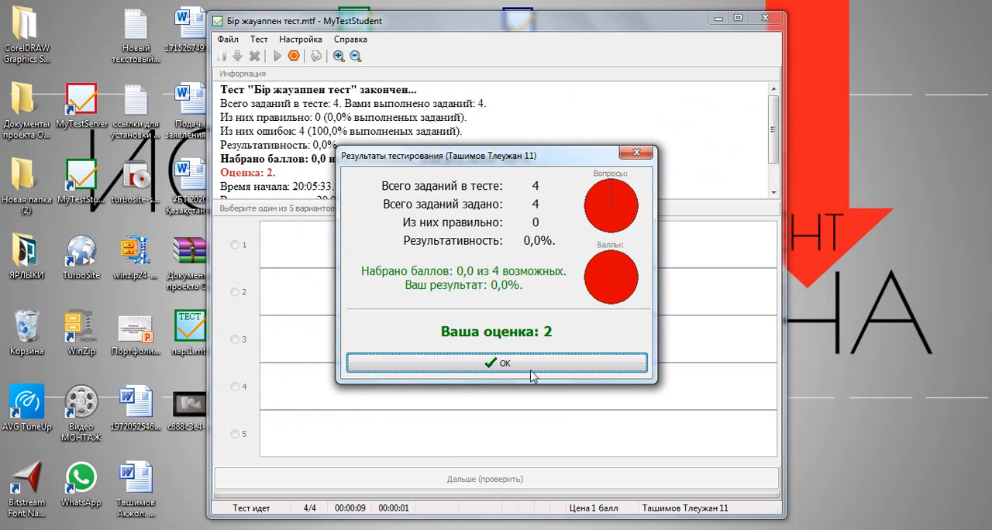
Dismiss the test results and close MyTestStudent.
drag(523, 153, 611, 89)
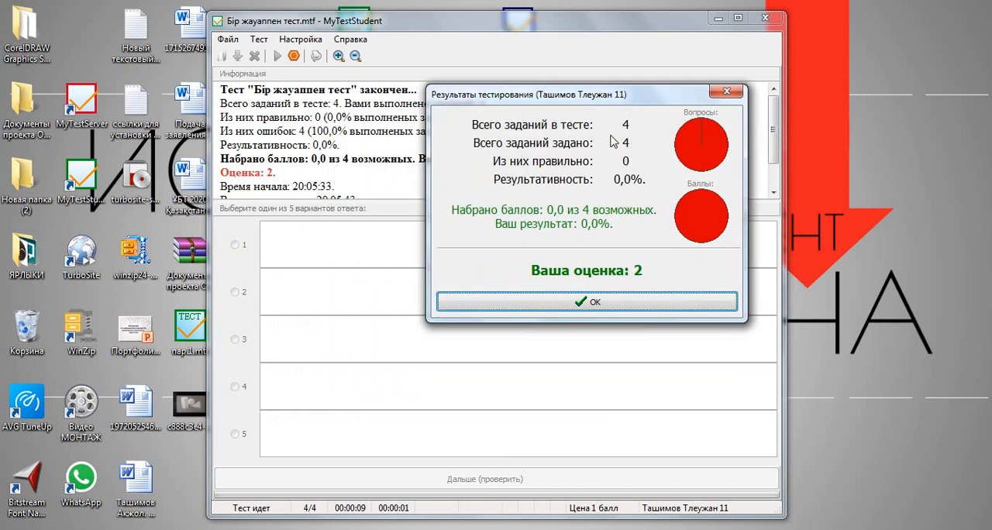
click(595, 302)
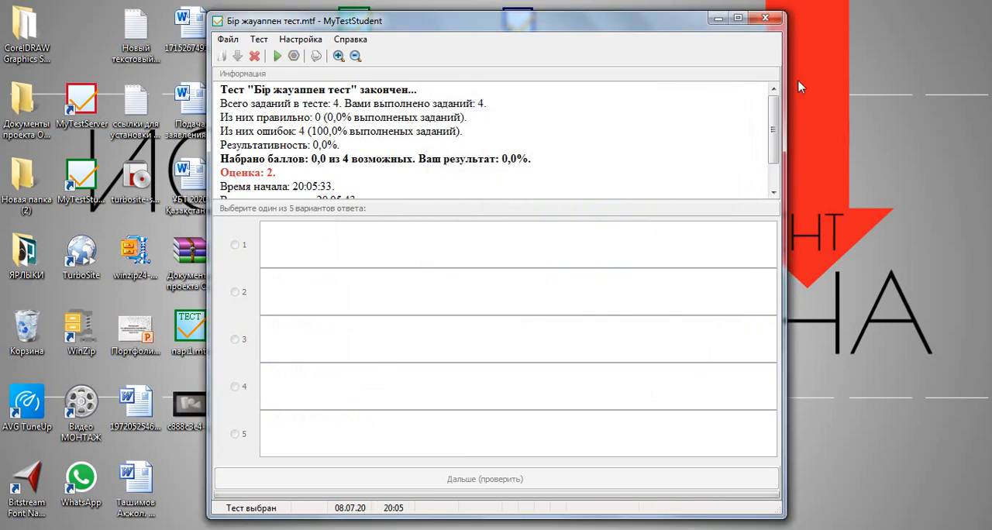
click(766, 19)
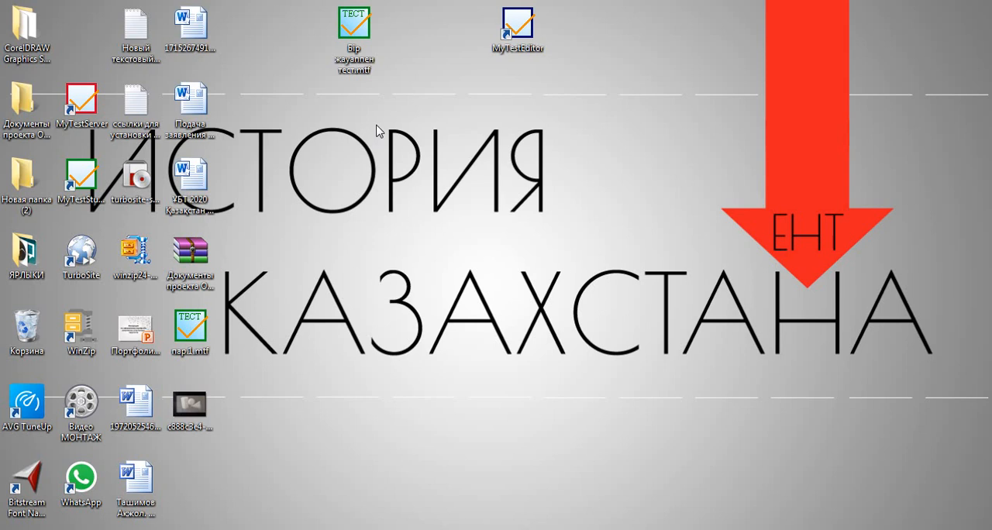
Open the test file "Бір жауаппен тест.mtf" from the desktop for editing in the MyTestX editor.
click(360, 36)
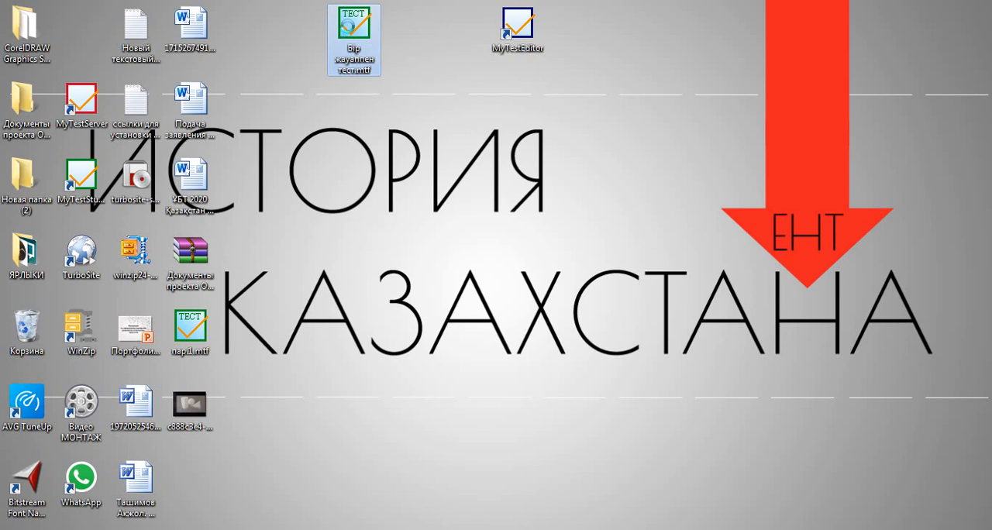
right_click(350, 30)
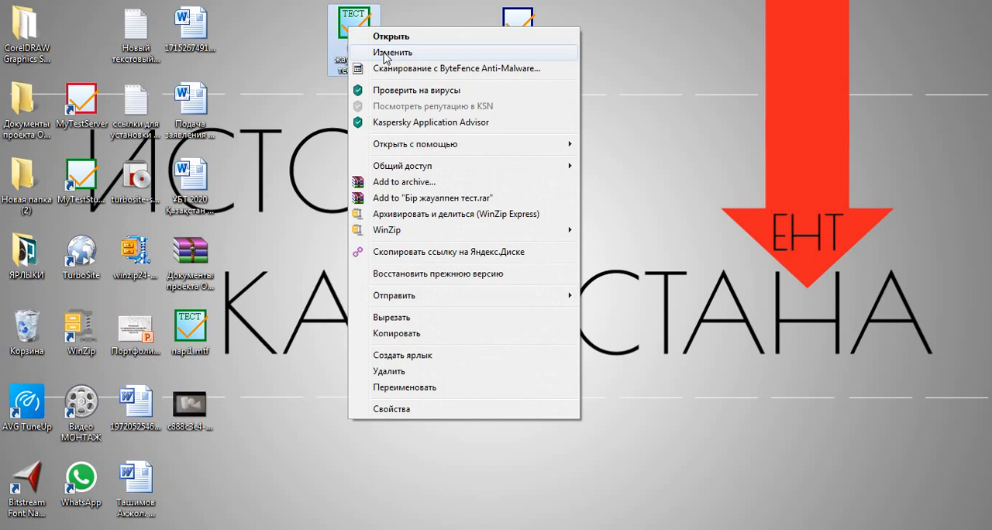
click(385, 54)
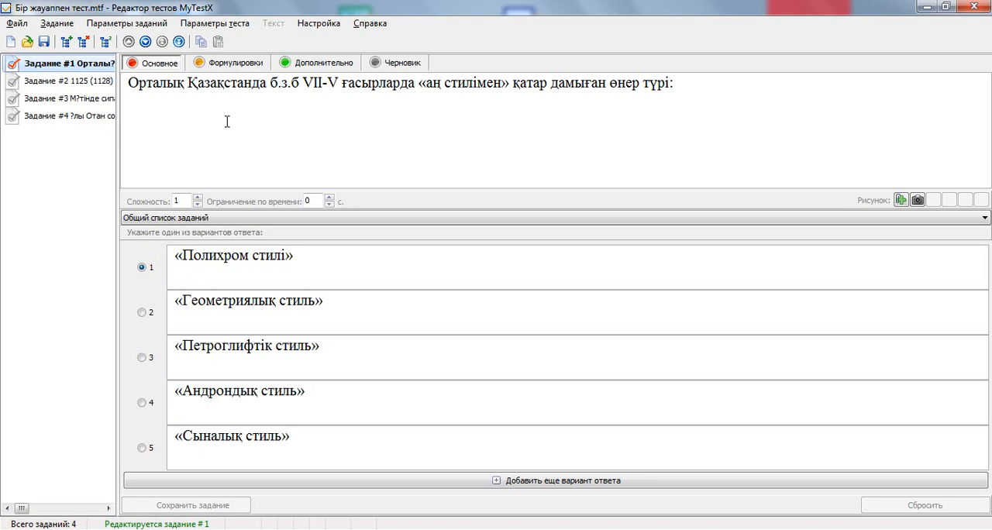
click(227, 122)
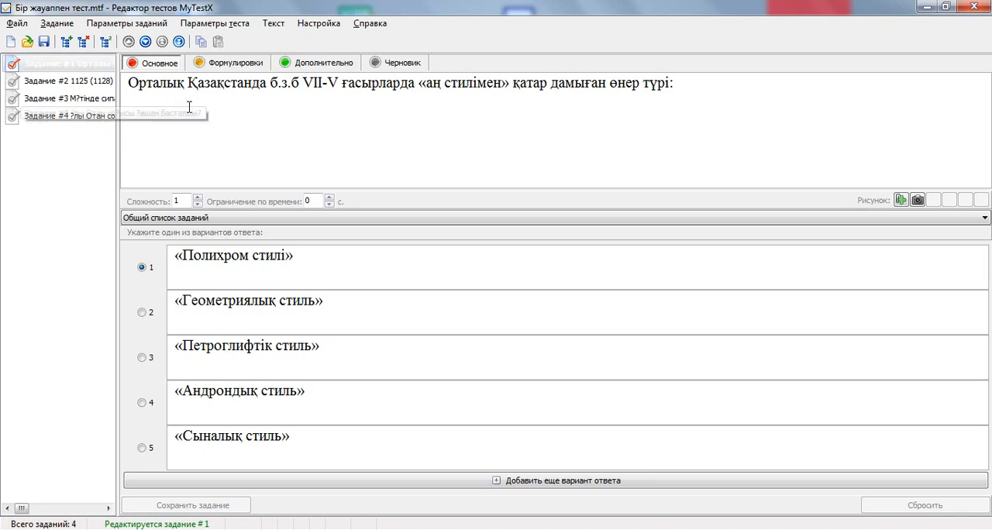
Add a new single-choice task to the test, and close the editor without saving the changes.
click(66, 41)
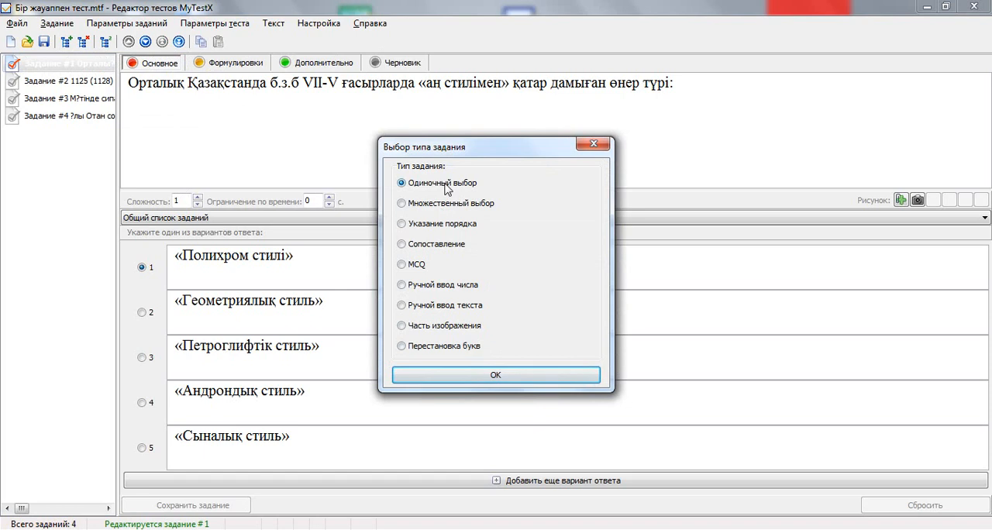
click(493, 375)
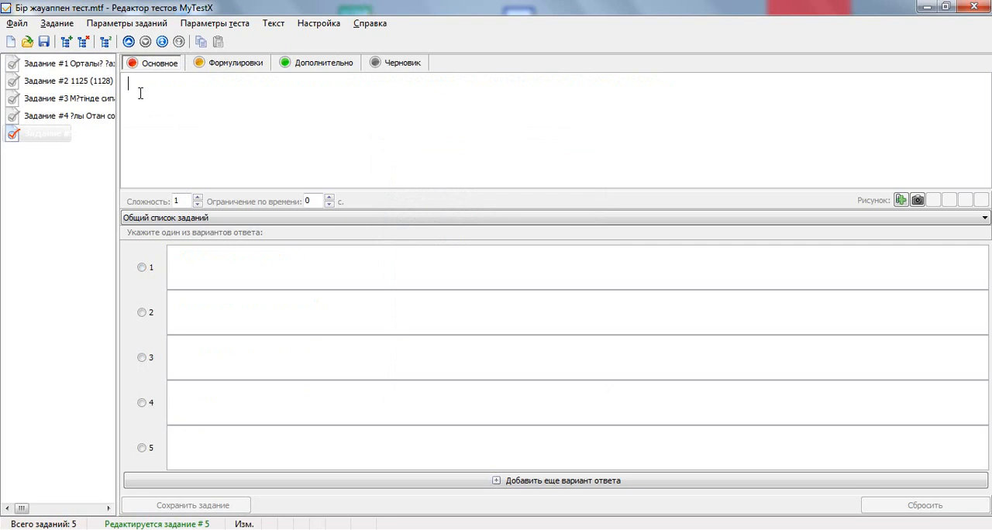
click(976, 7)
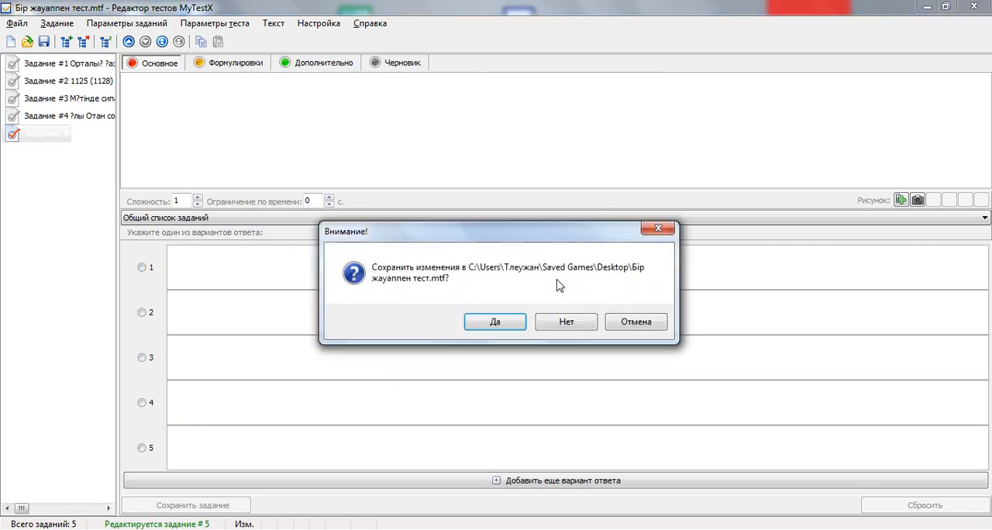
click(573, 323)
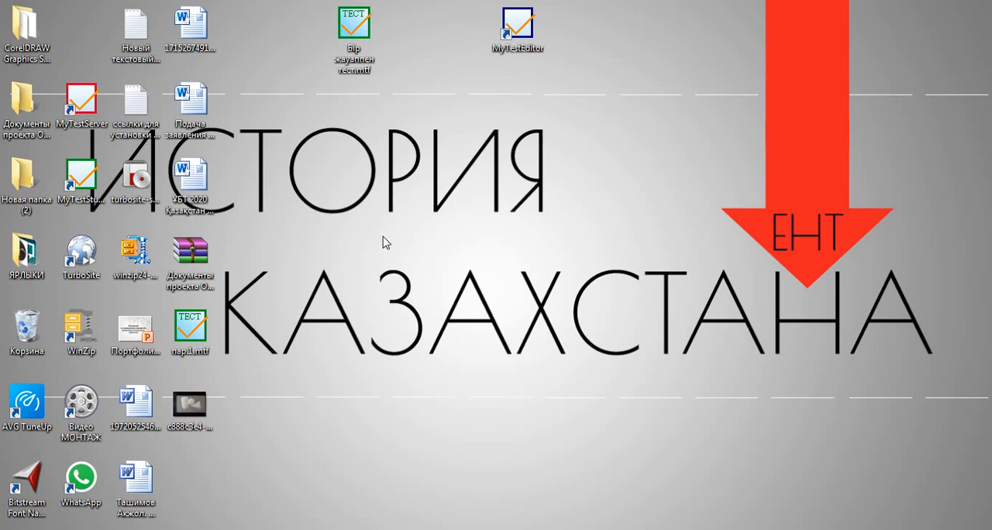
Create a new folder on the desktop.
right_click(433, 114)
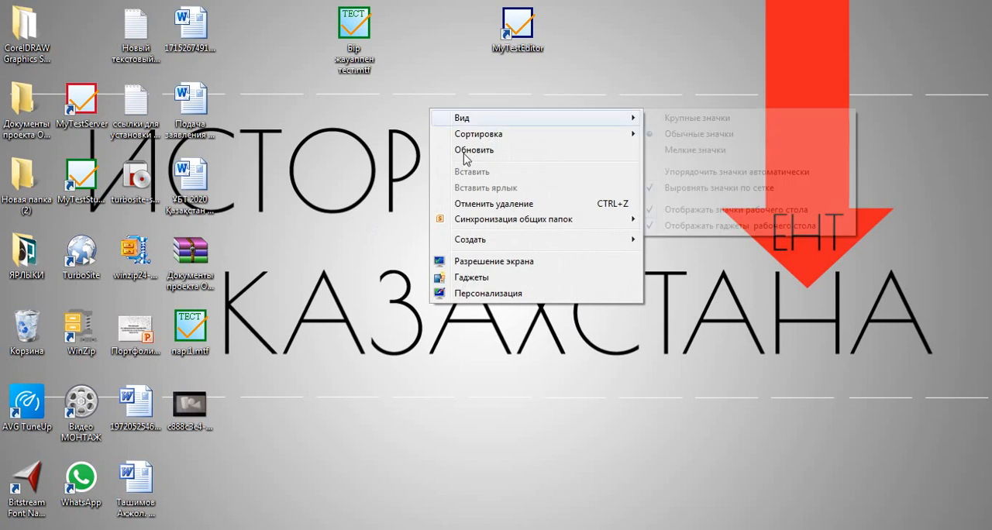
mouse_move(496, 243)
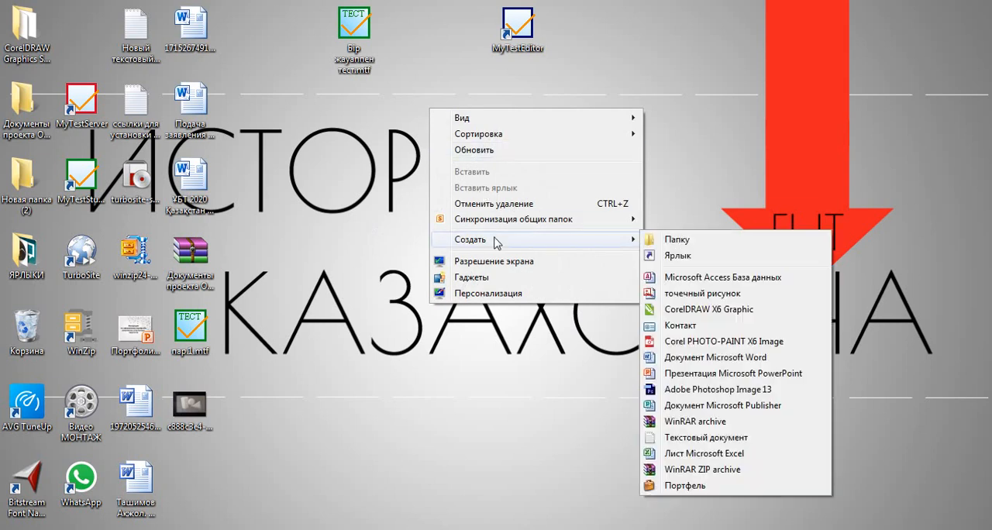
click(684, 240)
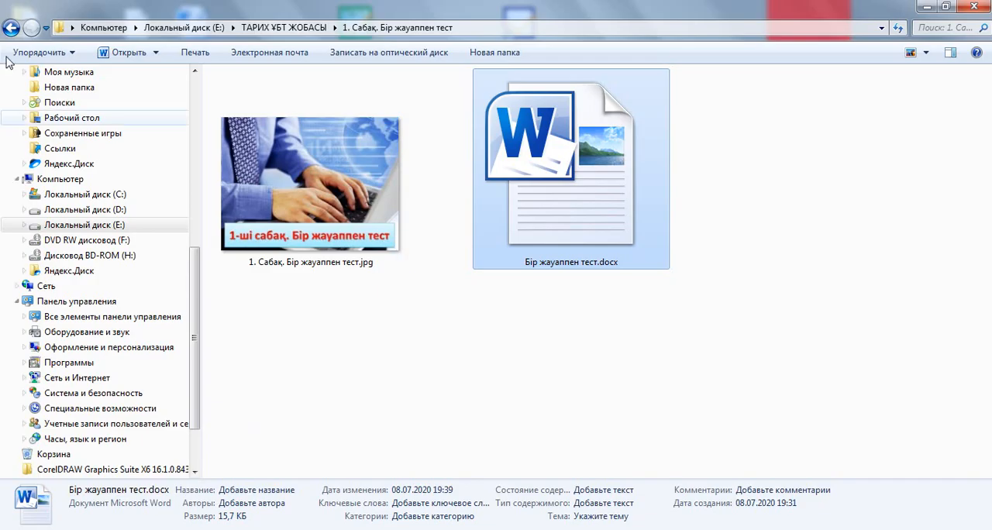
Look over the lesson folders in "ТАРИХ ҰБТ ЖОБАСЫ" and open "1. Сабақ. Бір жауаппен тест".
click(9, 29)
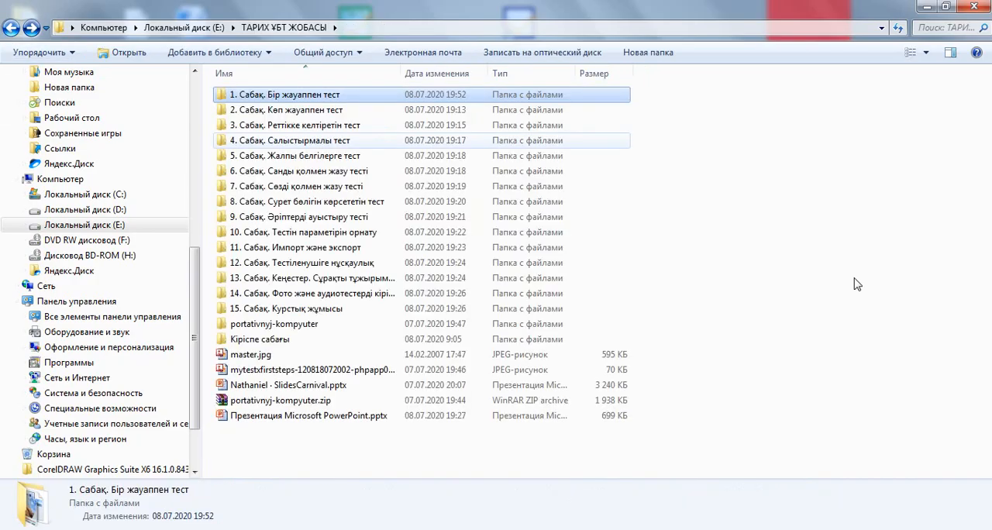
click(390, 464)
click(285, 96)
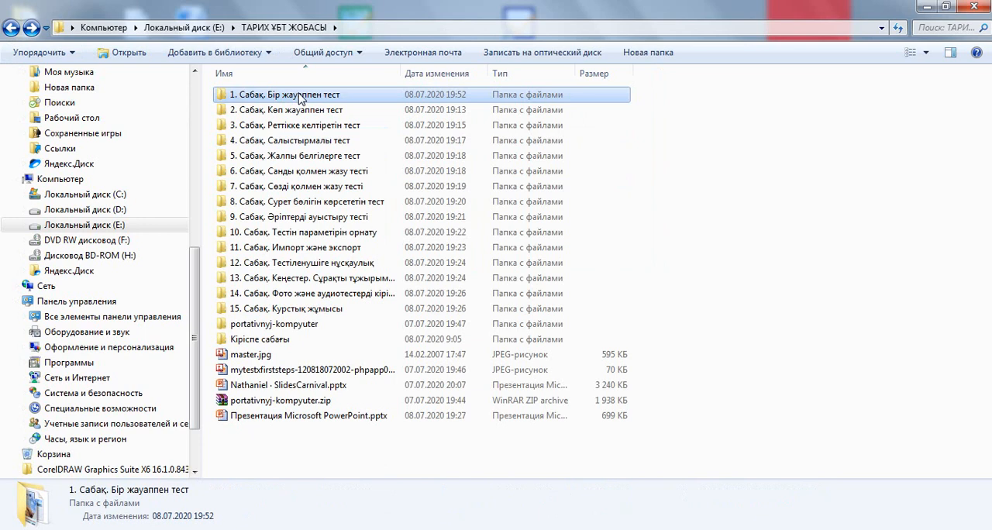
double_click(299, 96)
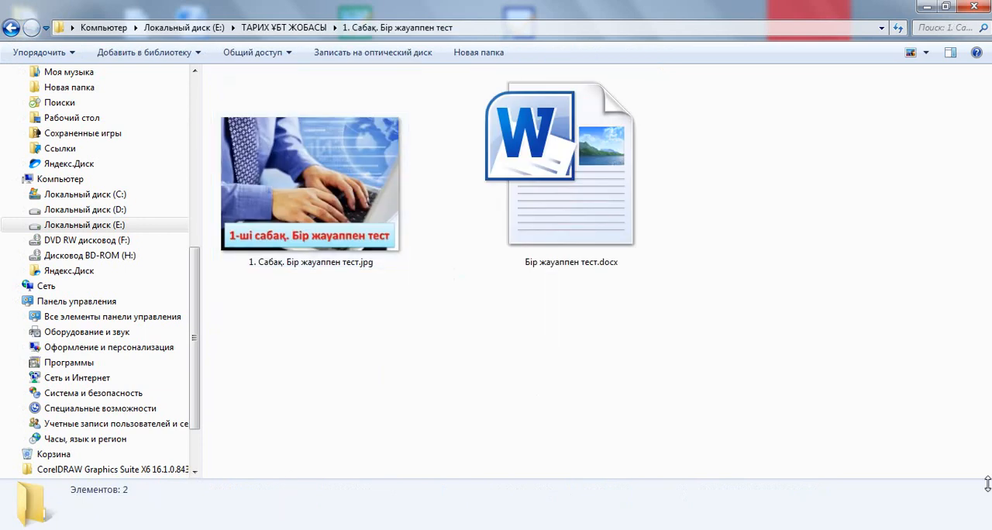
Move the test file "Бір жауаппен тест.mtf" from the desktop into the folder "1. Сабақ. Бір жауаппен тест".
click(990, 529)
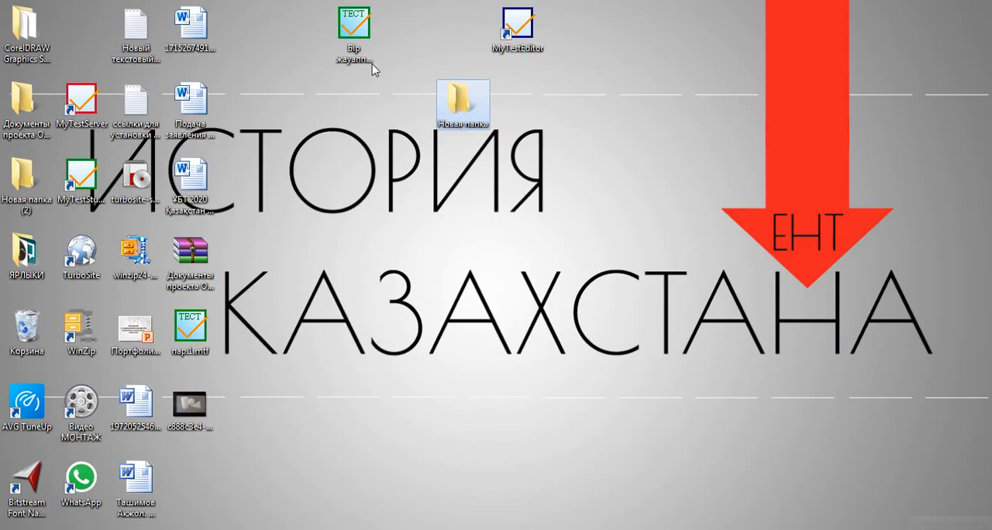
click(348, 23)
right_click(349, 24)
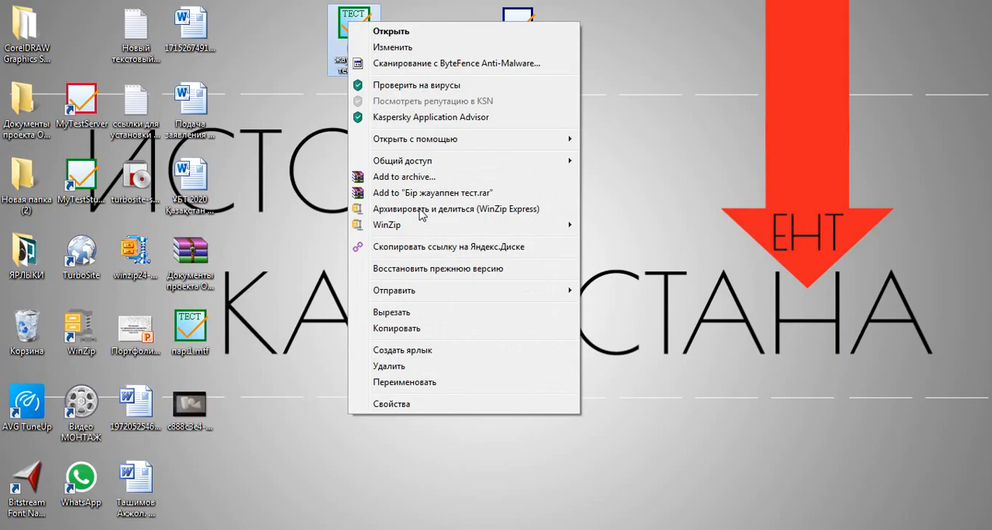
click(392, 328)
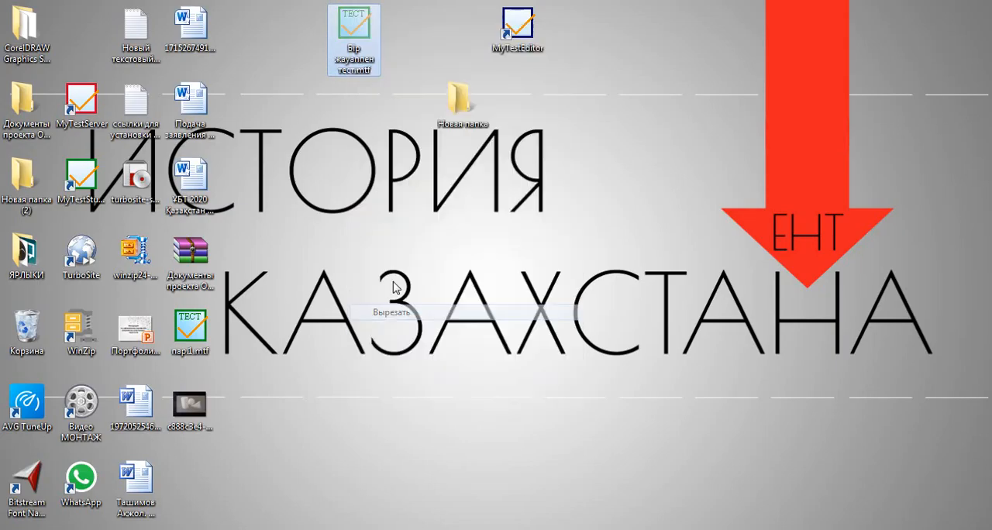
click(271, 527)
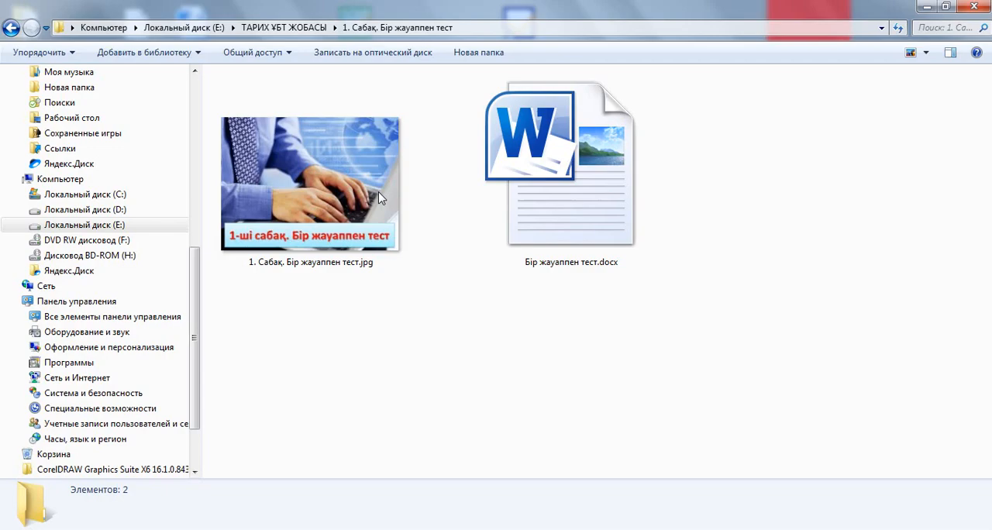
right_click(275, 335)
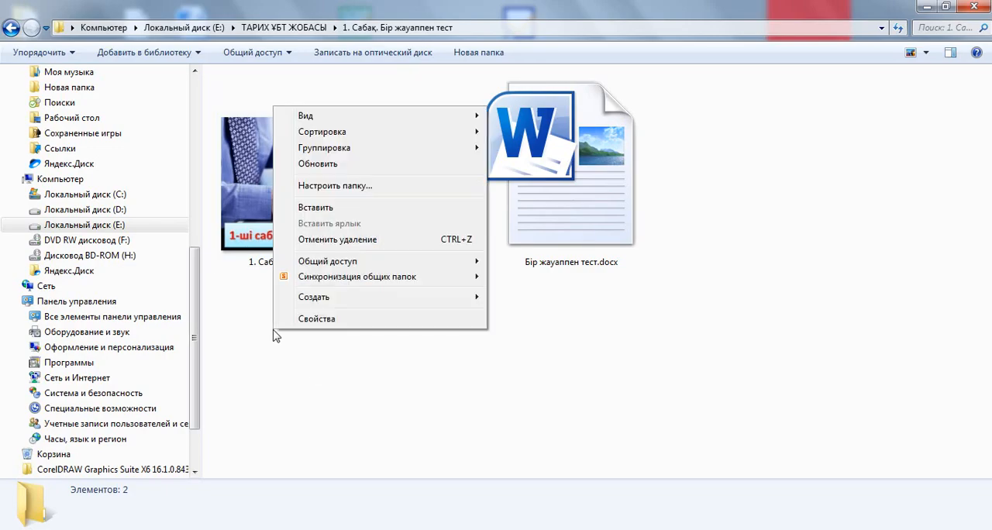
click(315, 211)
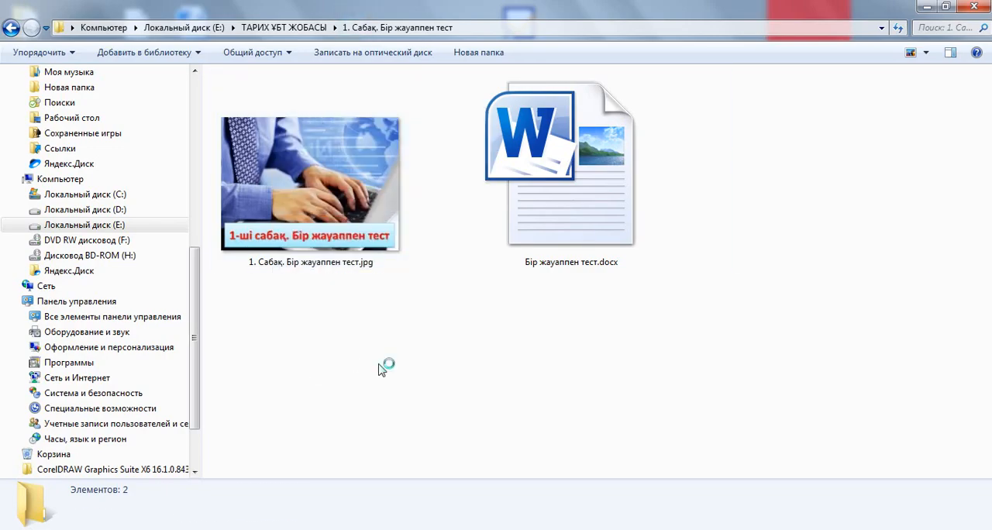
click(766, 322)
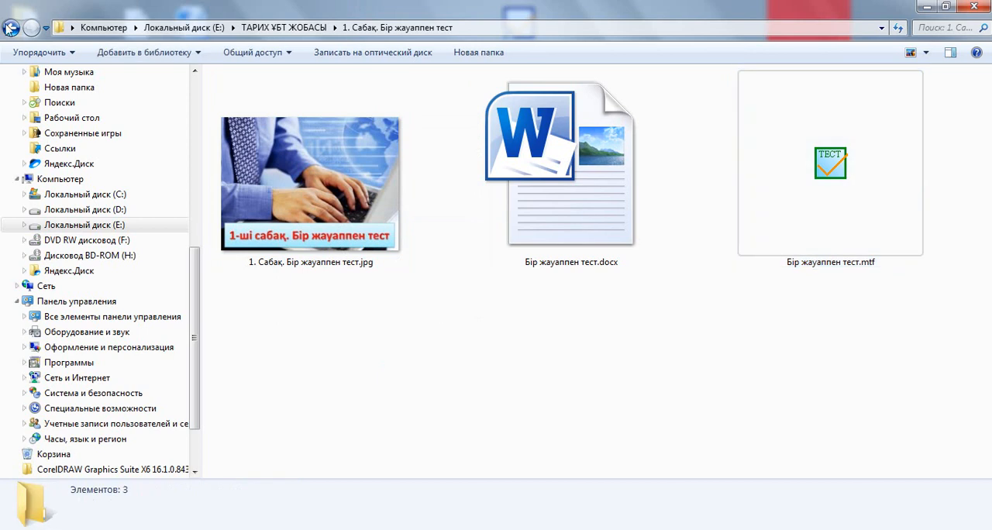
Check the contents of the folder "2. Сабақ. Көп жауаппен тест" and return to the list of lesson folders.
click(11, 27)
click(301, 113)
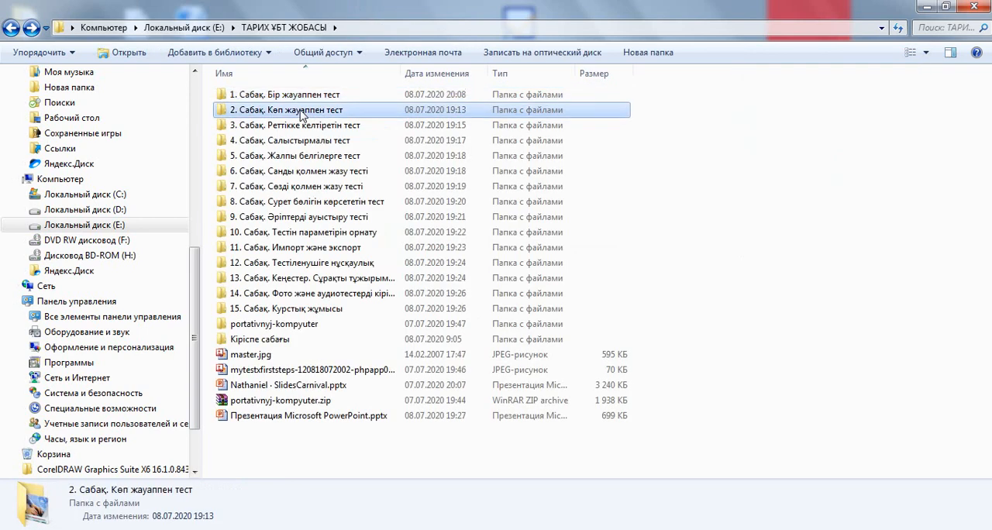
double_click(302, 112)
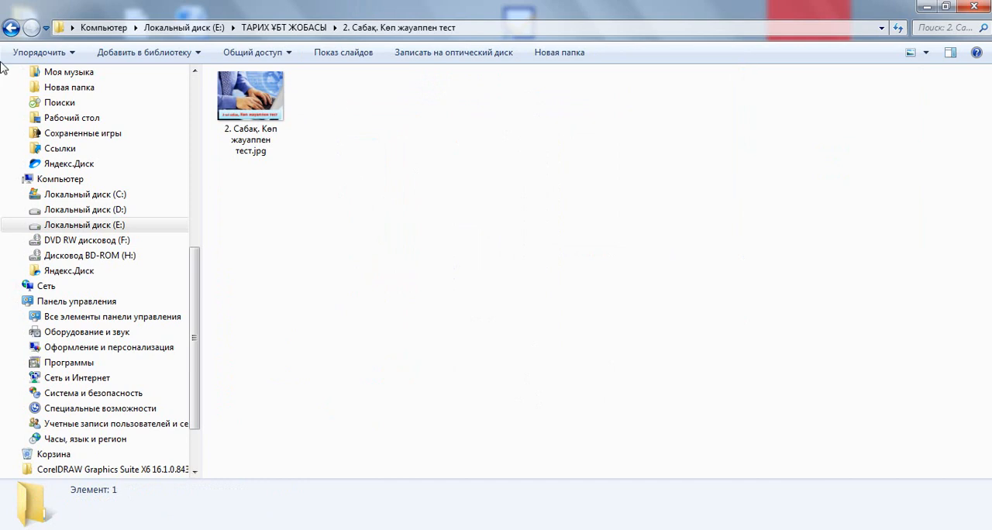
click(11, 27)
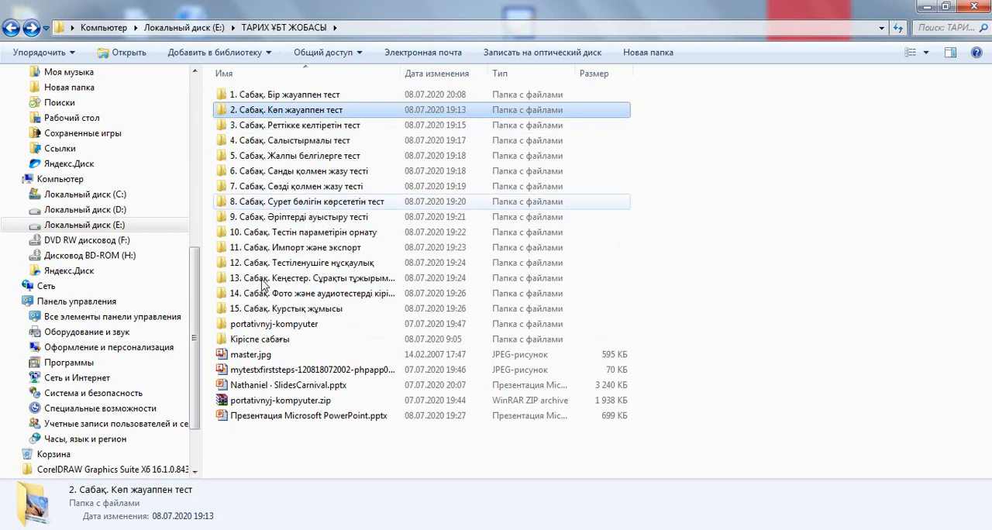
Locate the project folder "ТАРИХ ҰБТ ЖОБАСЫ" on drive E and open it.
click(10, 30)
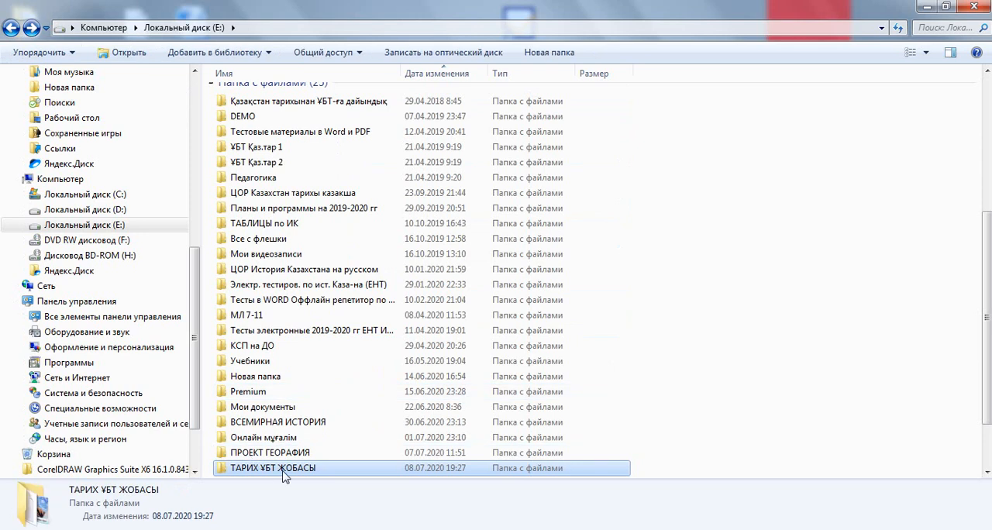
click(283, 470)
double_click(373, 469)
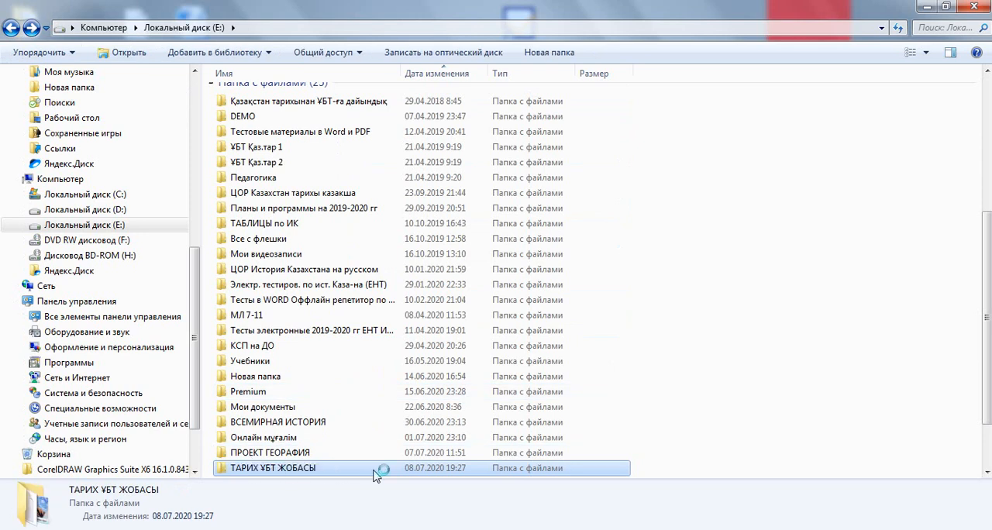